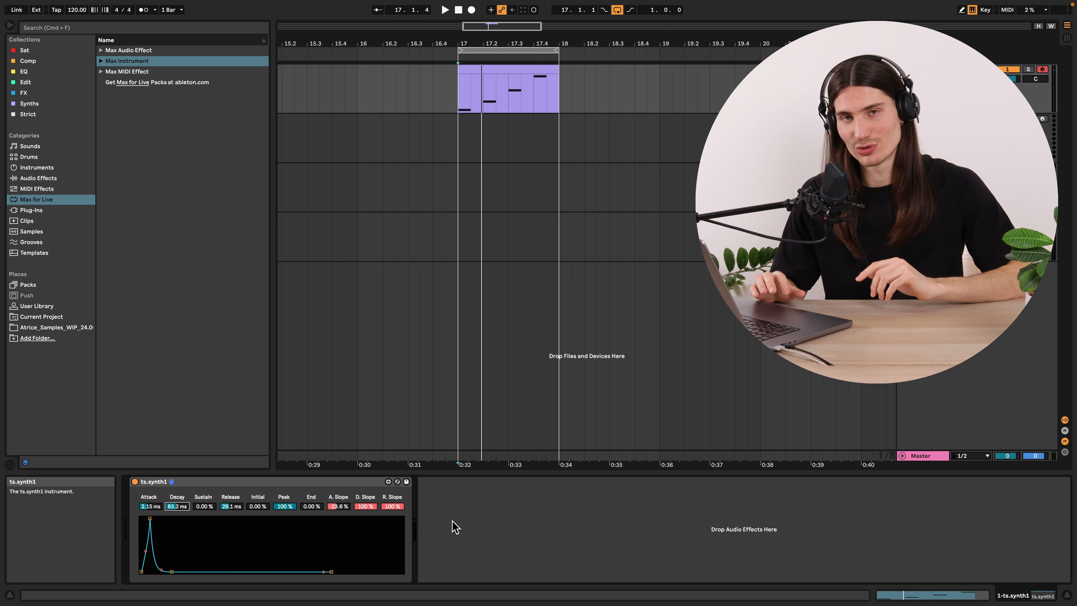
- Open the ts.synth1 device for editing in Max and switch from presentation mode to its patching view
left_click(389, 482)
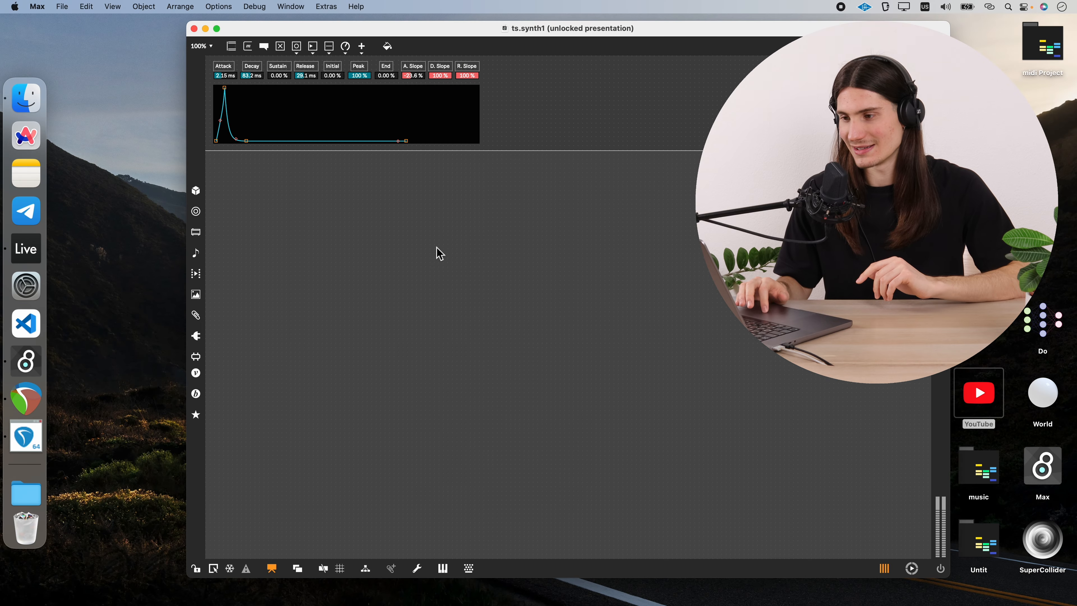
left_click(273, 569)
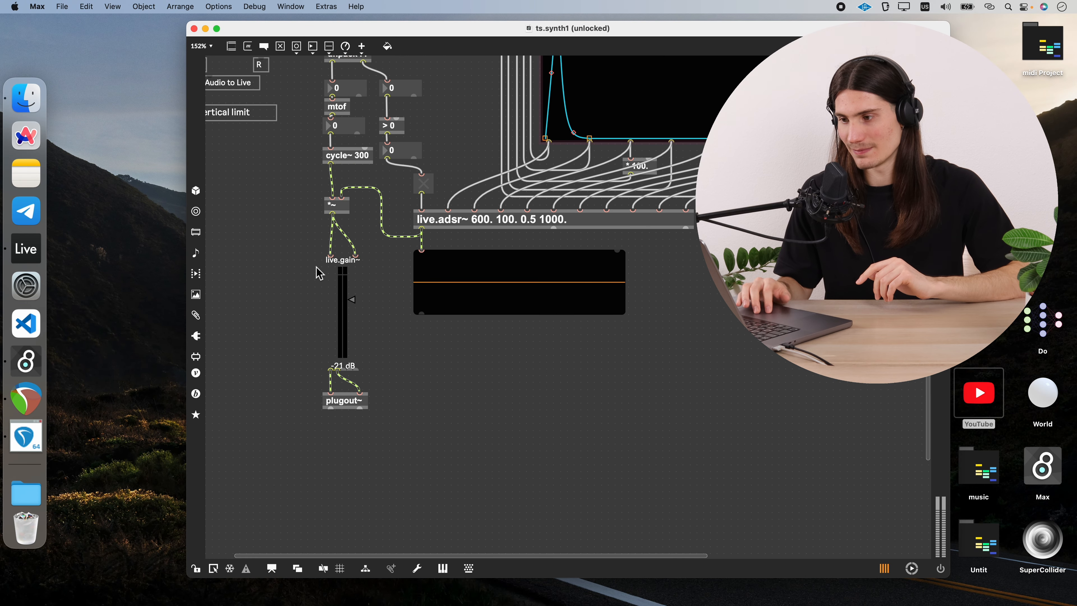
scroll(319, 274, "down", 4)
- Delete the cycle~ 300 oscillator and add a simpleFM~ object beside the remaining synth chain
left_click(396, 292)
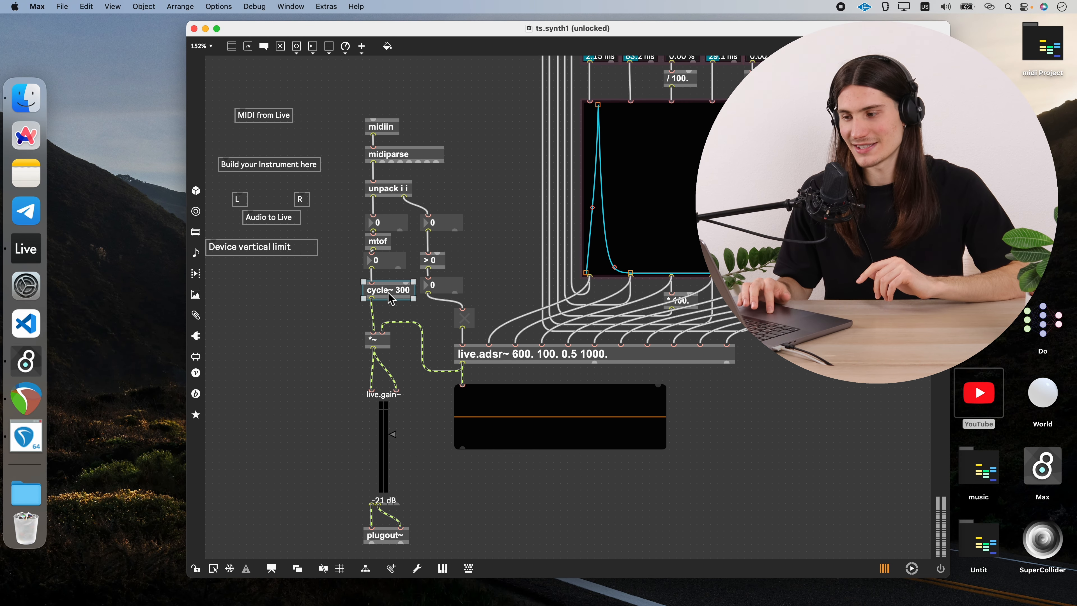
key("BackSpace")
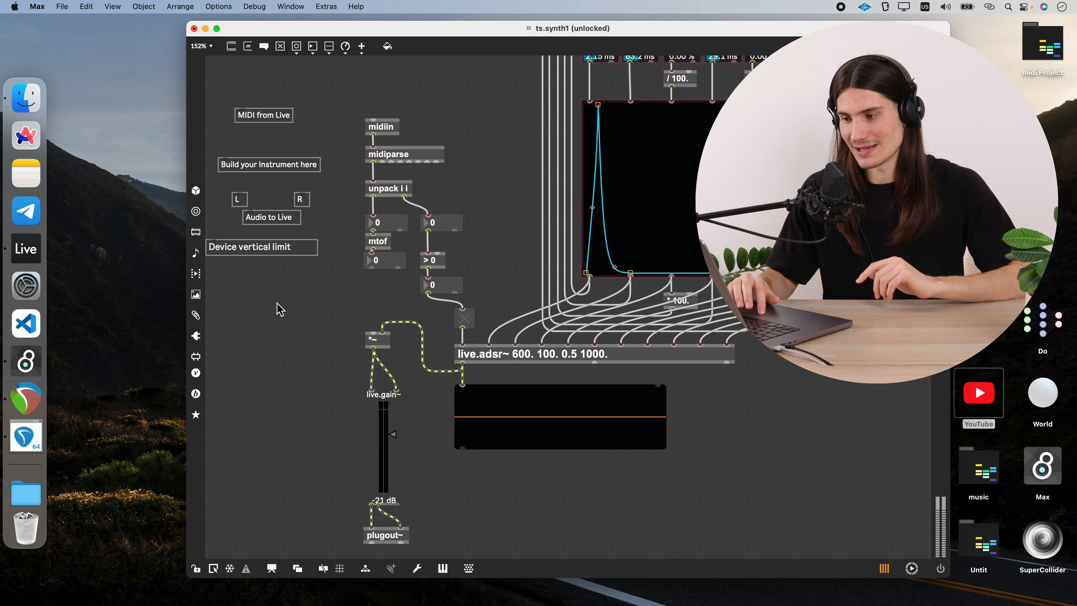
type("nsimpleFM~")
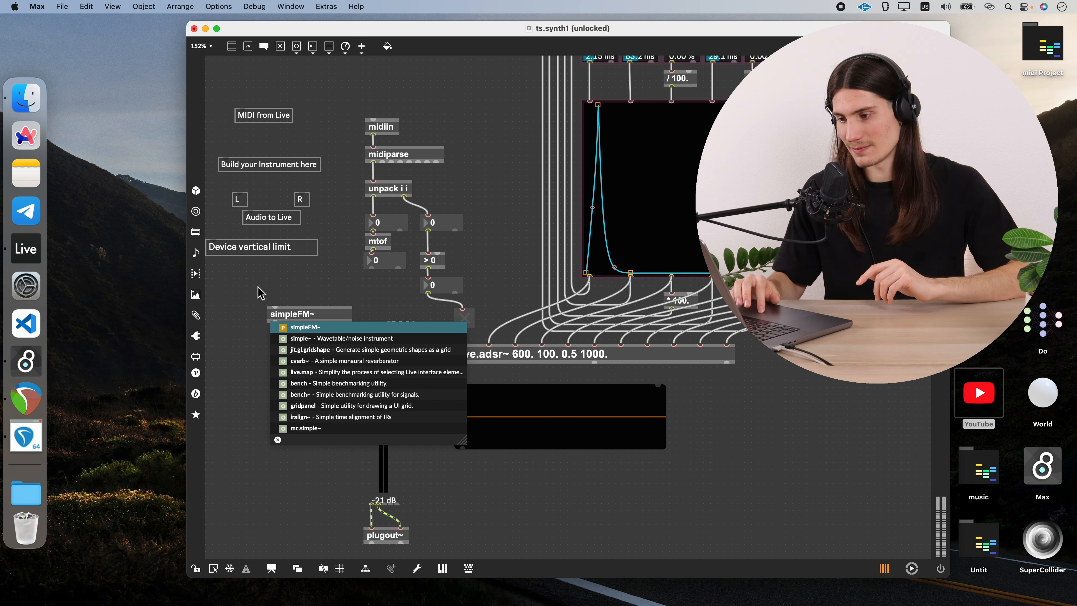
key("Return")
mouse_move(306, 324)
left_mouse_down()
mouse_move(326, 325)
mouse_move(305, 334)
left_mouse_up()
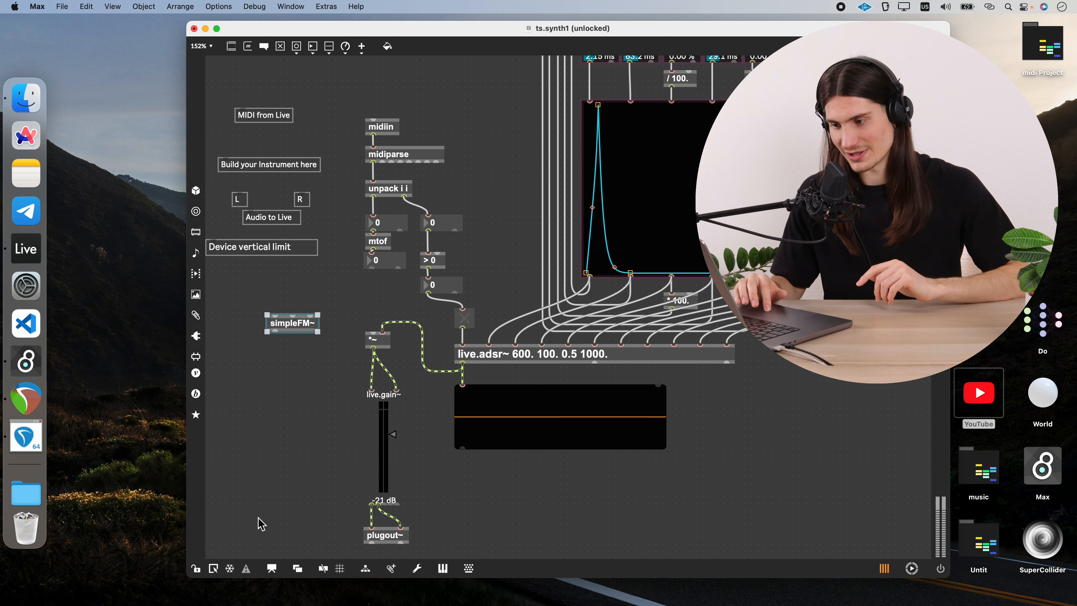
- Lock the patch and open the inner patch of simpleFM~ in a window clear of the object
left_click(196, 569)
double_click(300, 329)
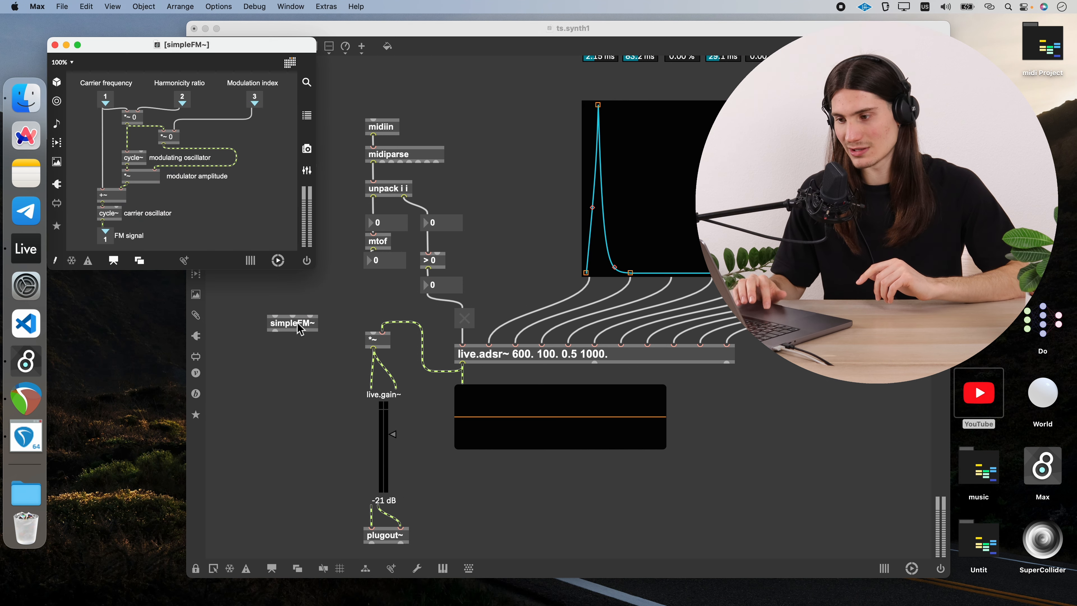
left_click_drag(284, 49, 661, 230)
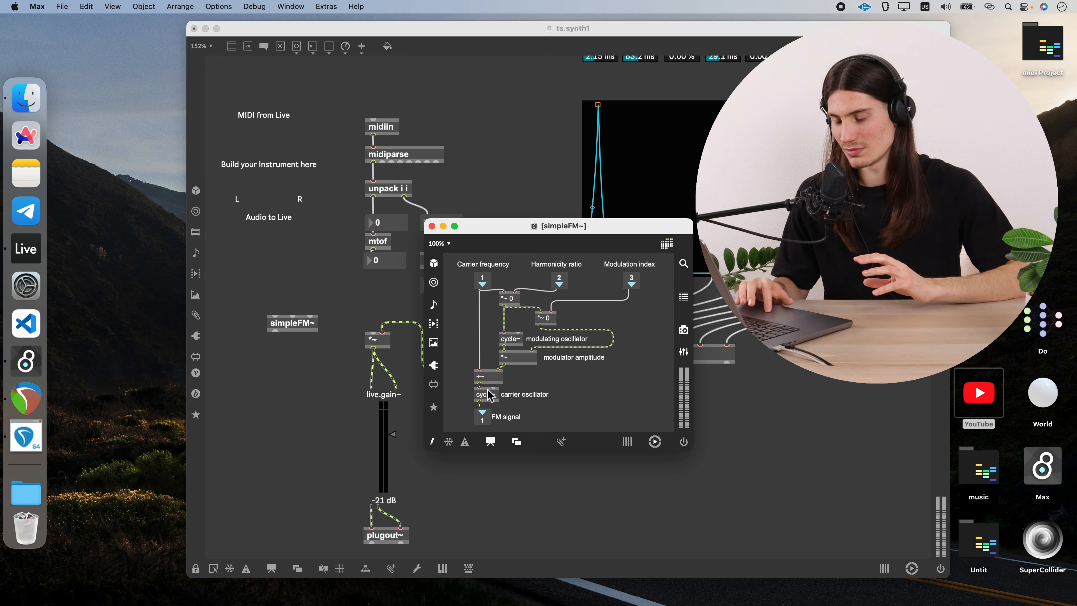
- Examine how the modulating oscillator and its amplitude feed the carrier oscillator inside simpleFM~
left_click(433, 442)
scroll(489, 396, "up", 3)
scroll(490, 397, "up", 2)
left_click(515, 378)
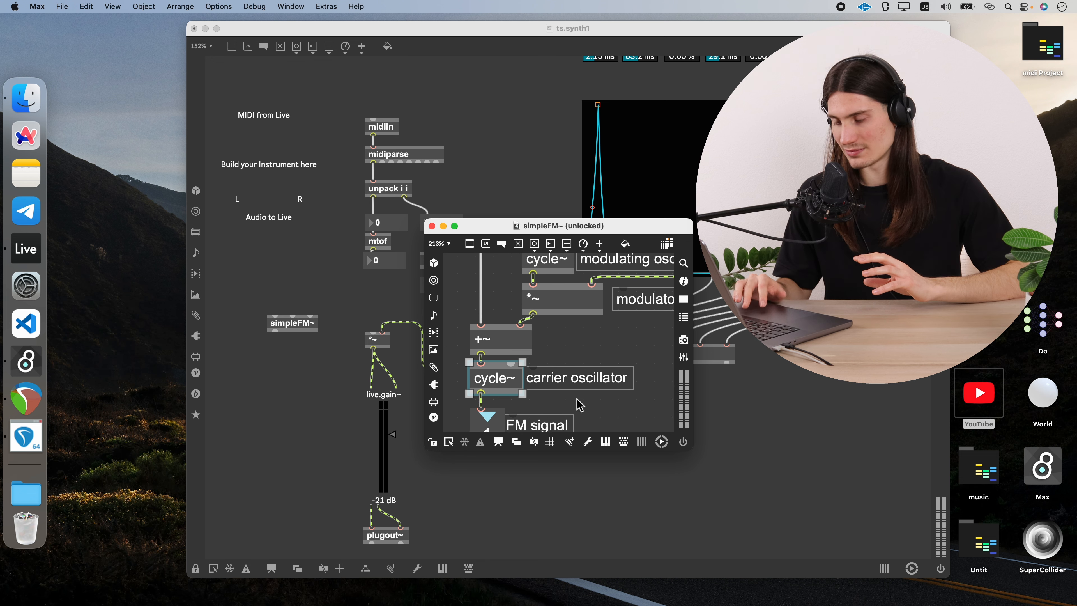
scroll(580, 405, "down", 3)
scroll(580, 405, "down", 1)
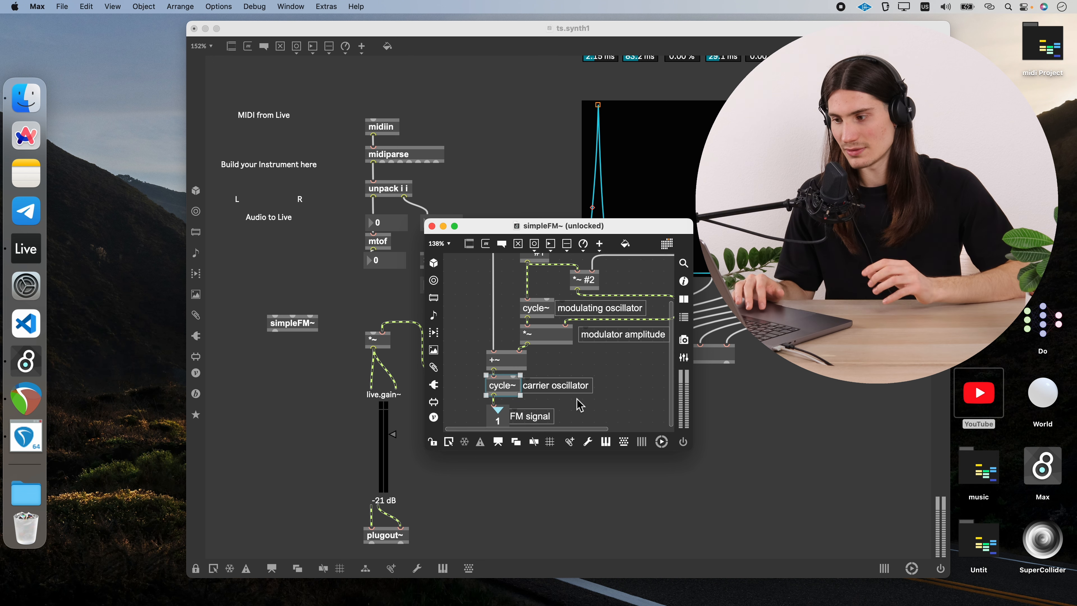
left_click(513, 356)
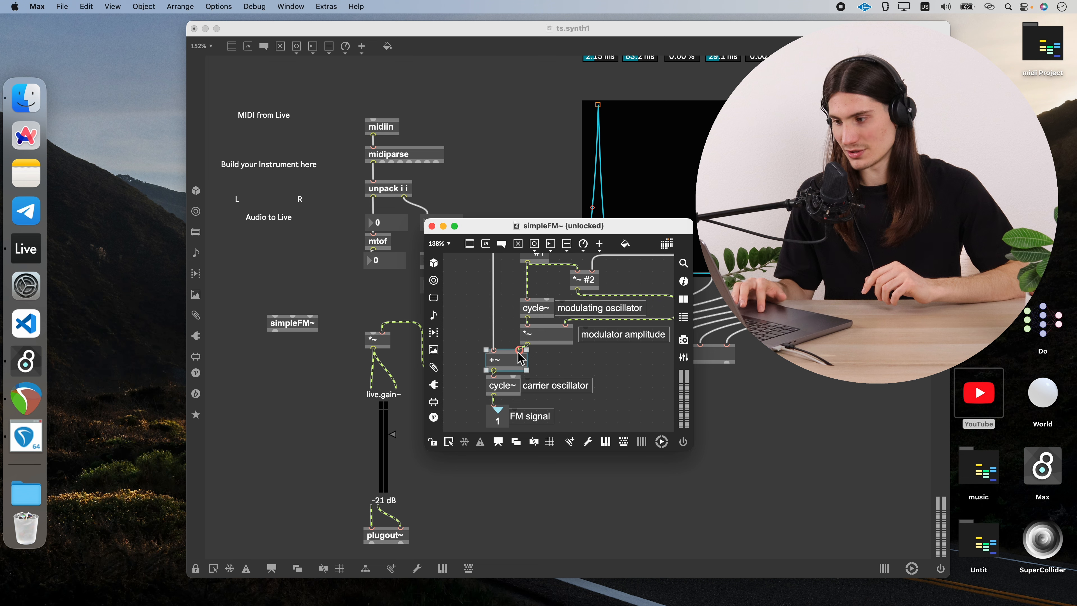
scroll(549, 339, "down", 1)
scroll(549, 339, "down", 1)
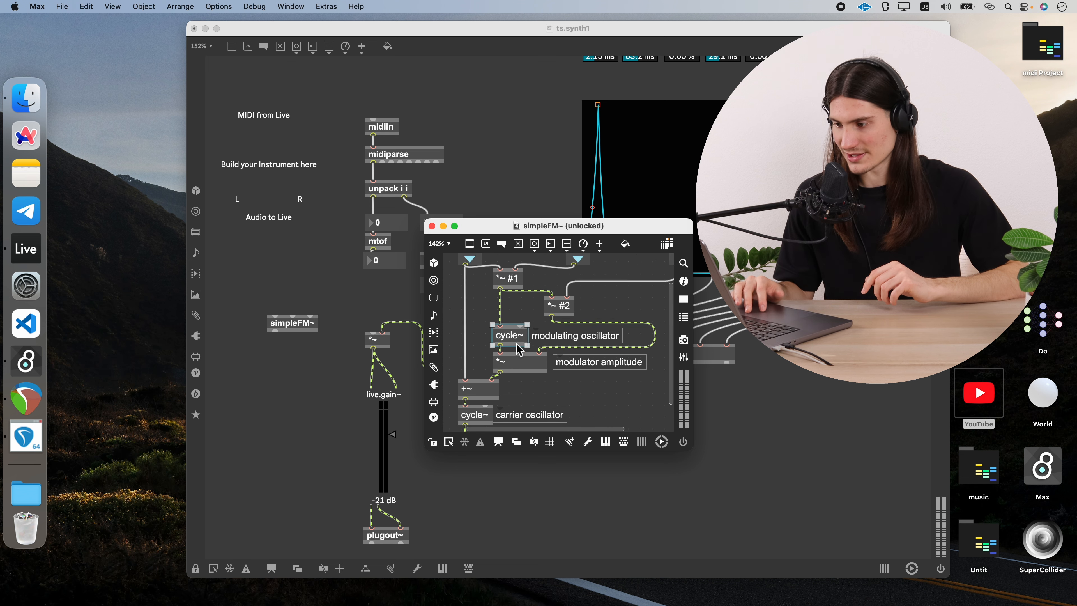
left_click(531, 339)
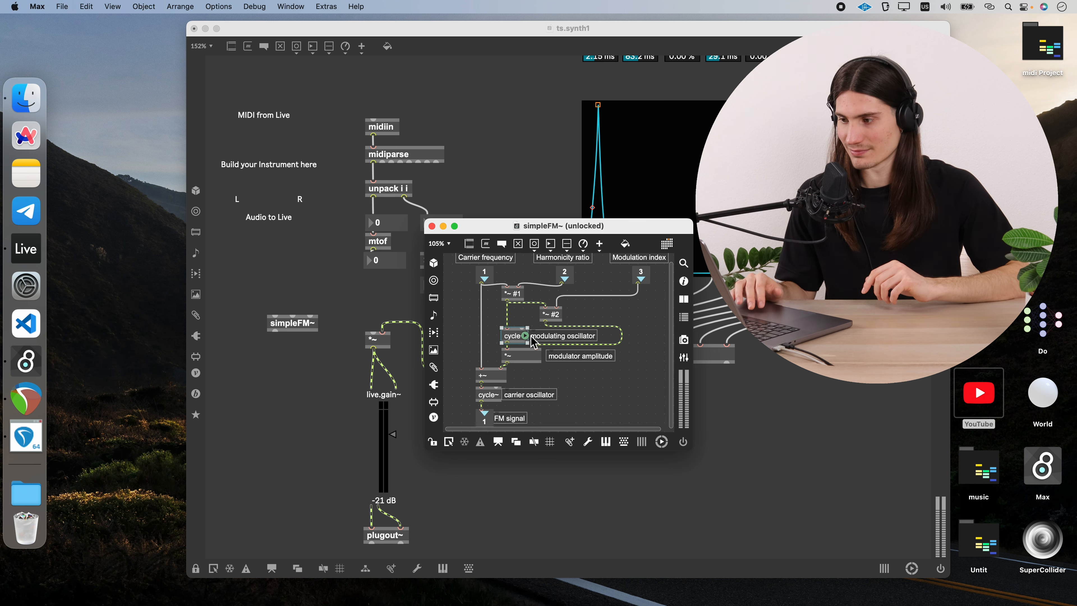
- Examine the carrier frequency, harmonicity ratio and modulation index inlets of simpleFM~, and close its inner patch
left_click_drag(453, 272, 634, 281)
left_click(552, 285)
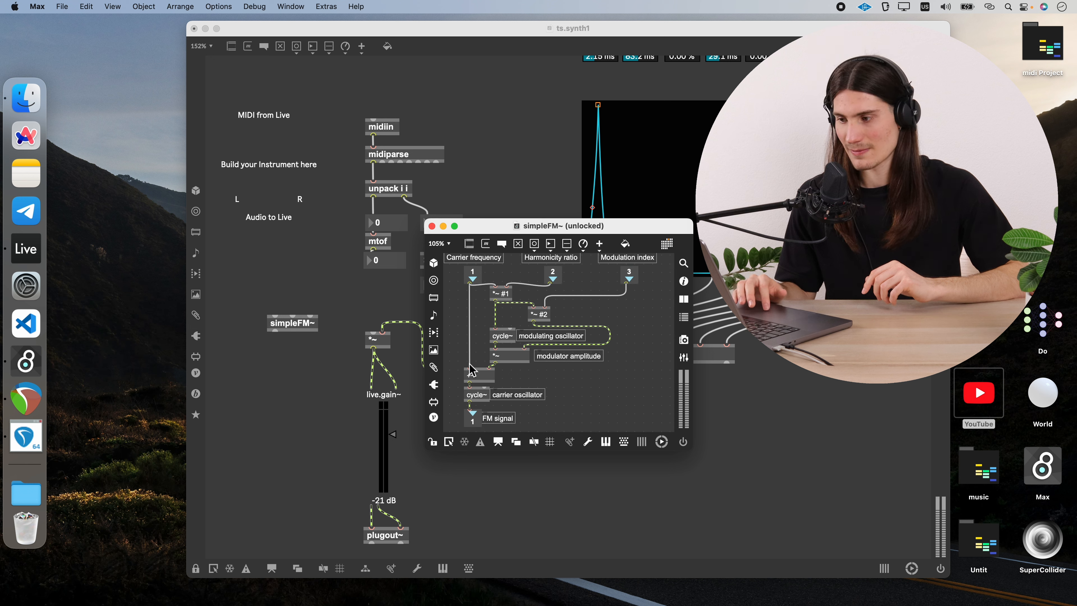
left_click(558, 279)
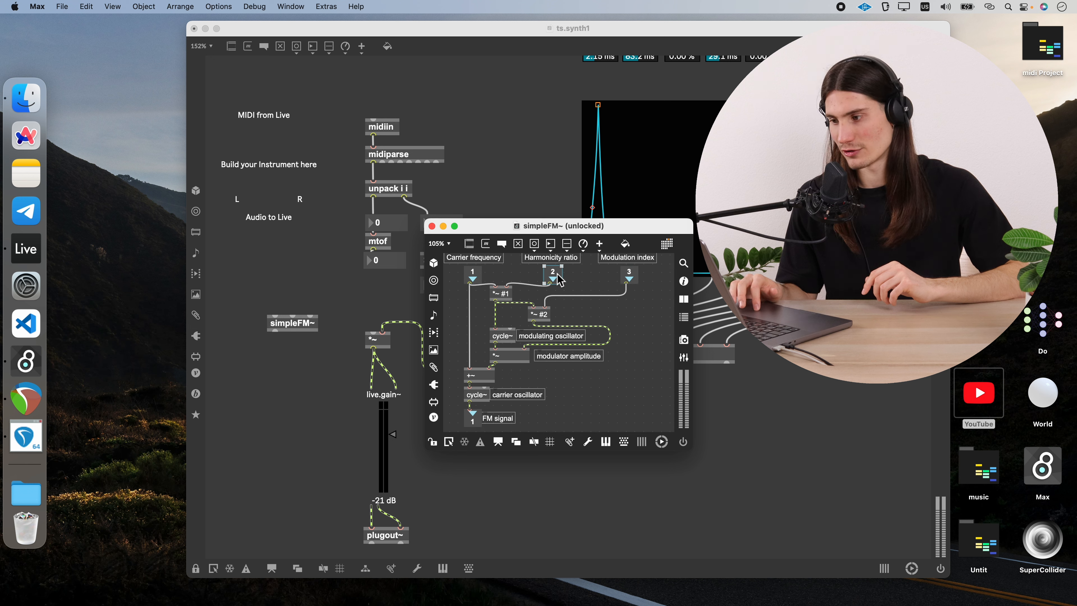
left_click(630, 279)
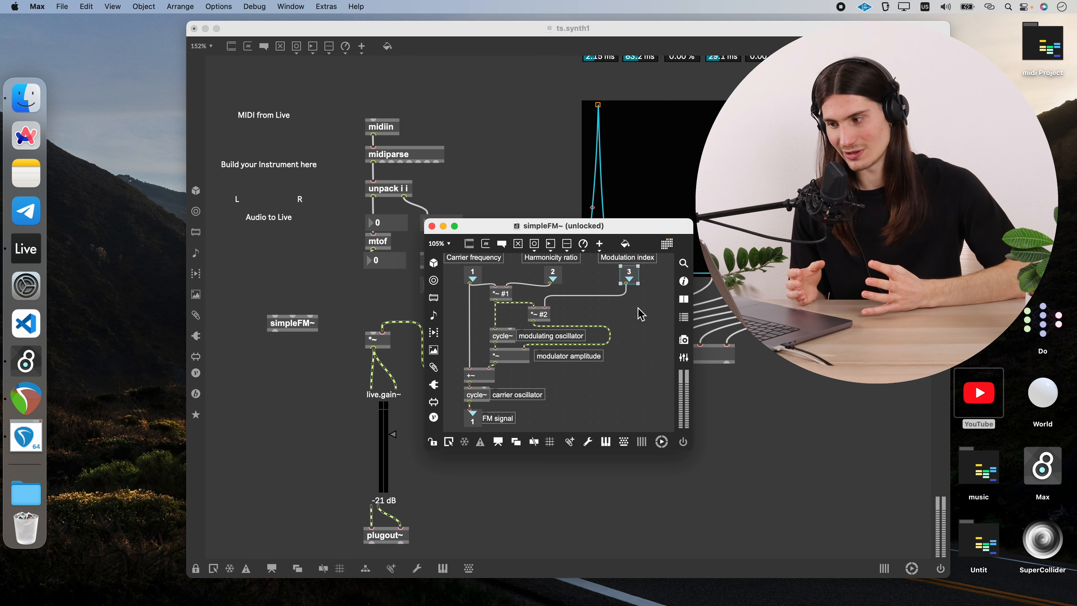
left_click(473, 276)
left_click(553, 277)
left_click(629, 277)
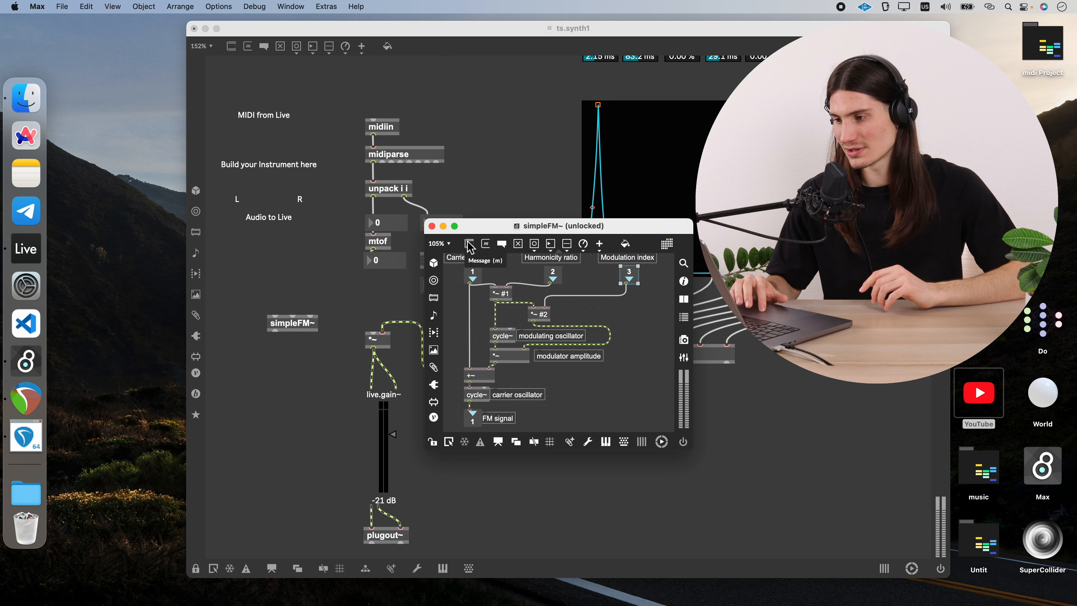
left_click(432, 226)
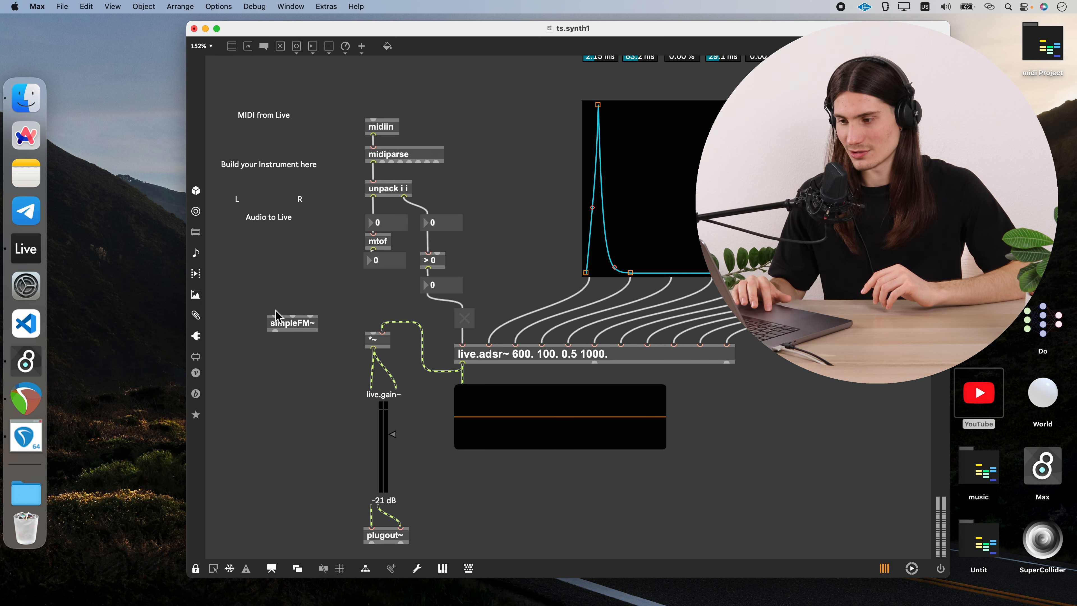
- Unlock the patch and feed the frequency number box below mtof into simpleFM~'s first inlet through a new sig~ object
left_click(196, 568)
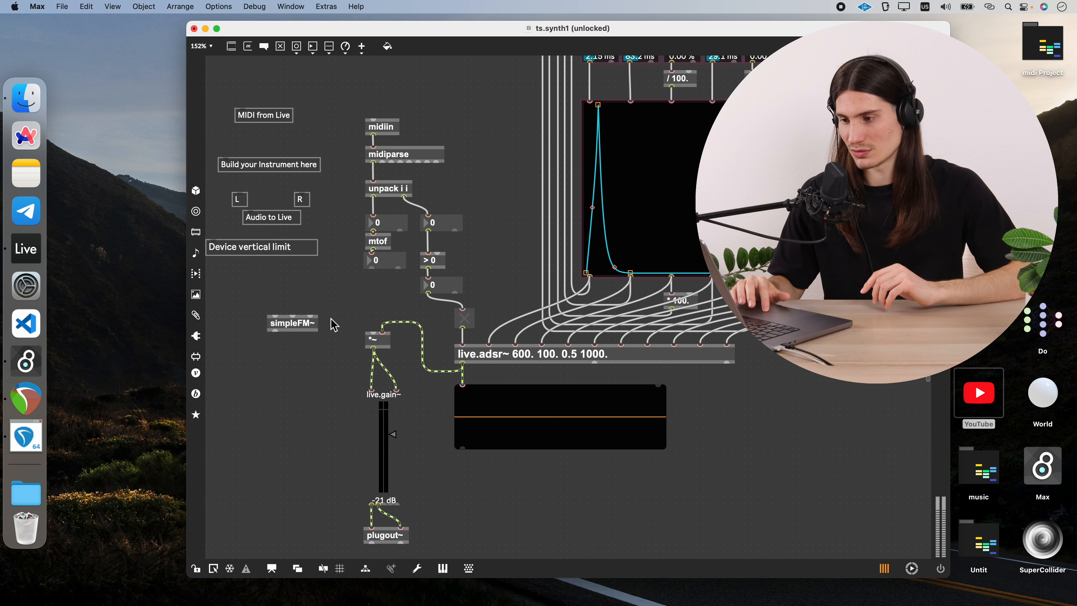
left_click_drag(275, 316, 372, 268)
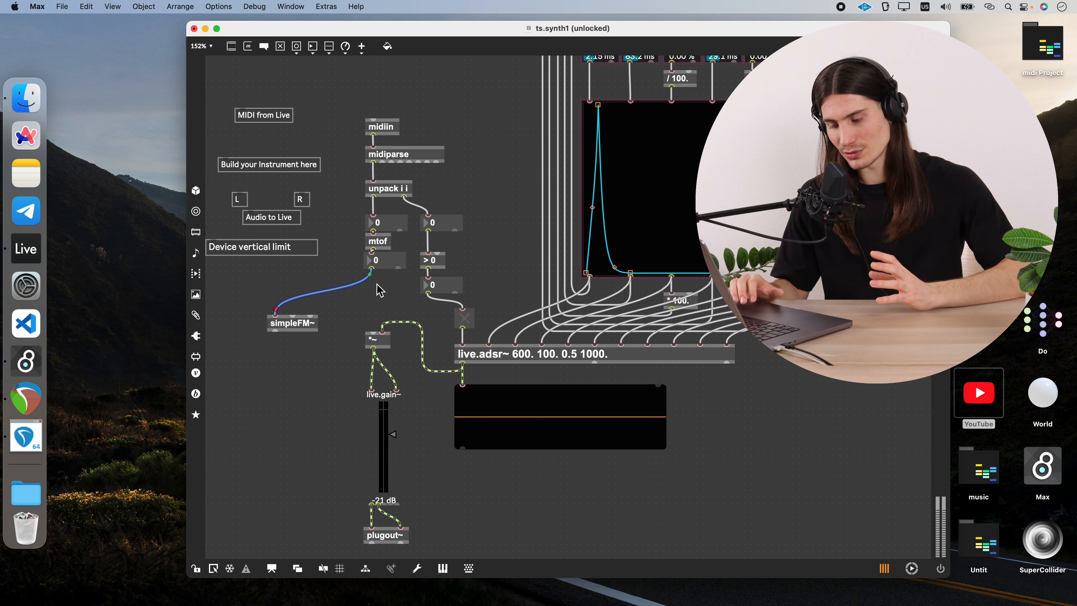
key("shift+n")
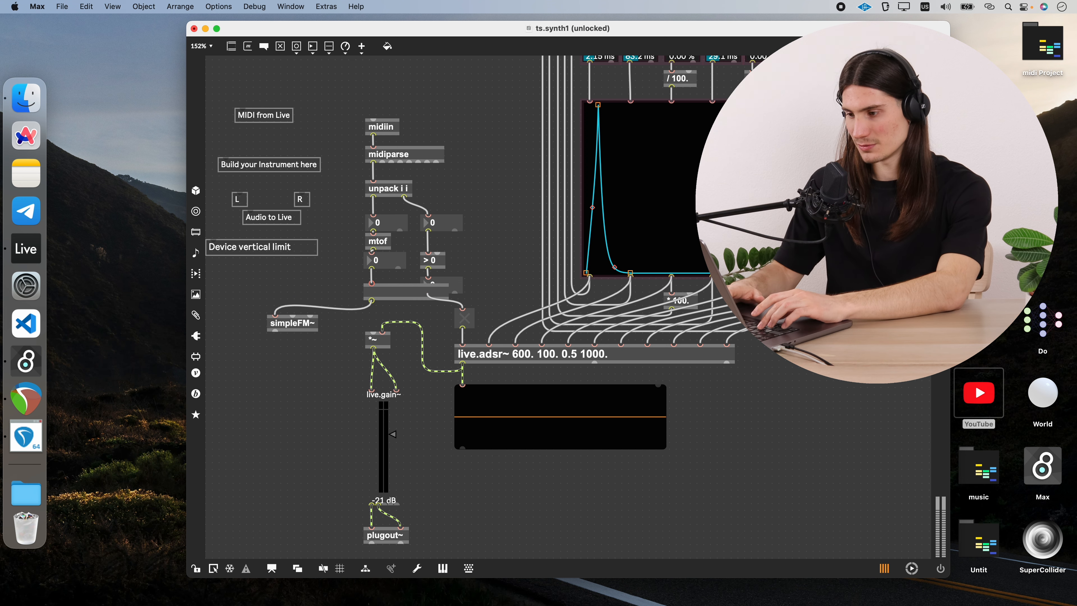
type("sig~")
key("Down")
key("Right")
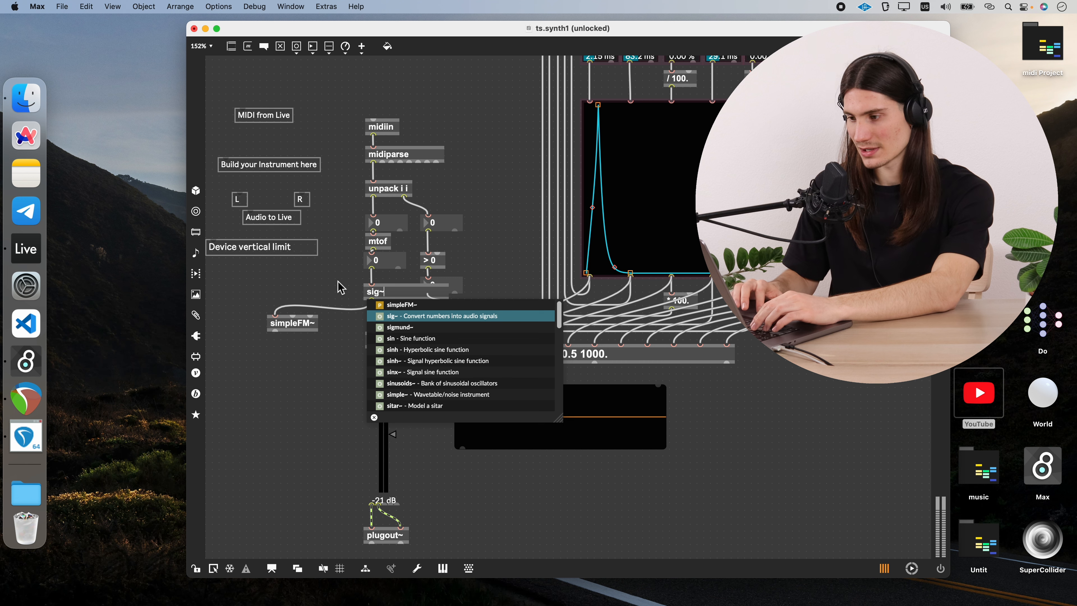
key("Return")
- Align sig~ above simpleFM~'s first inlet and widen the simpleFM~ box to spread out its inlets
left_click_drag(376, 292, 260, 328)
left_click(290, 324, "shift")
left_click(273, 312)
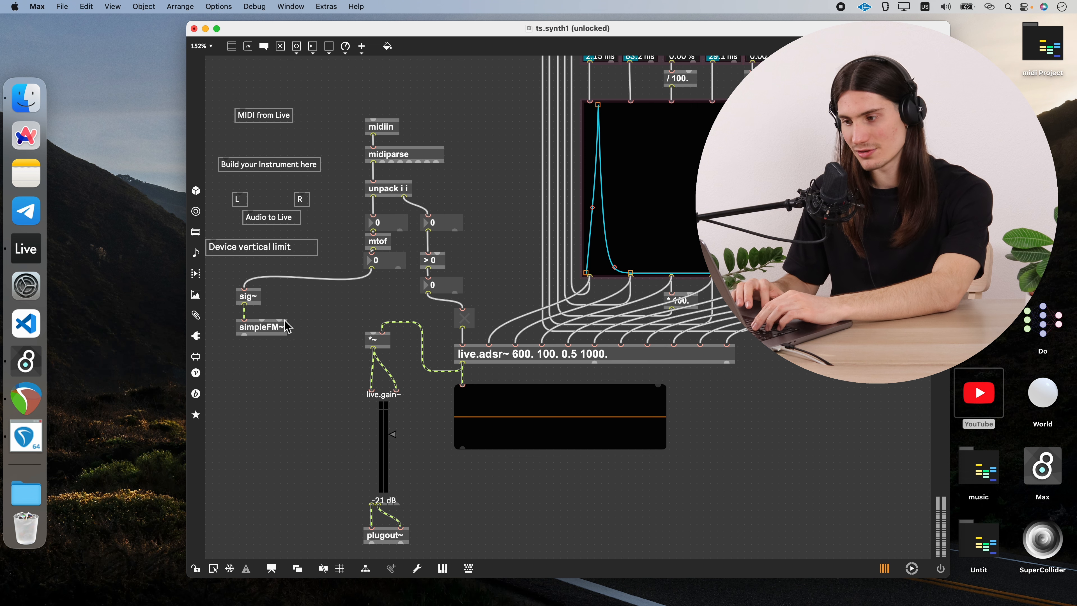
left_click(285, 330)
left_click_drag(292, 335, 362, 335)
- Add a live.dial and place it above simpleFM~'s second inlet
type("nlive.dial")
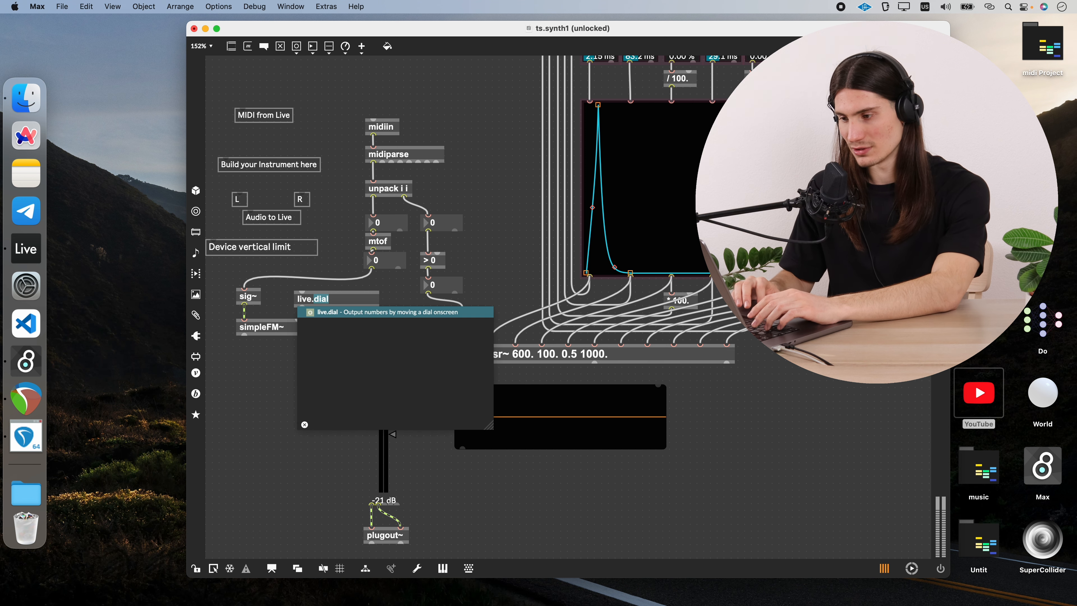
left_click(289, 292)
left_click_drag(310, 299, 305, 277)
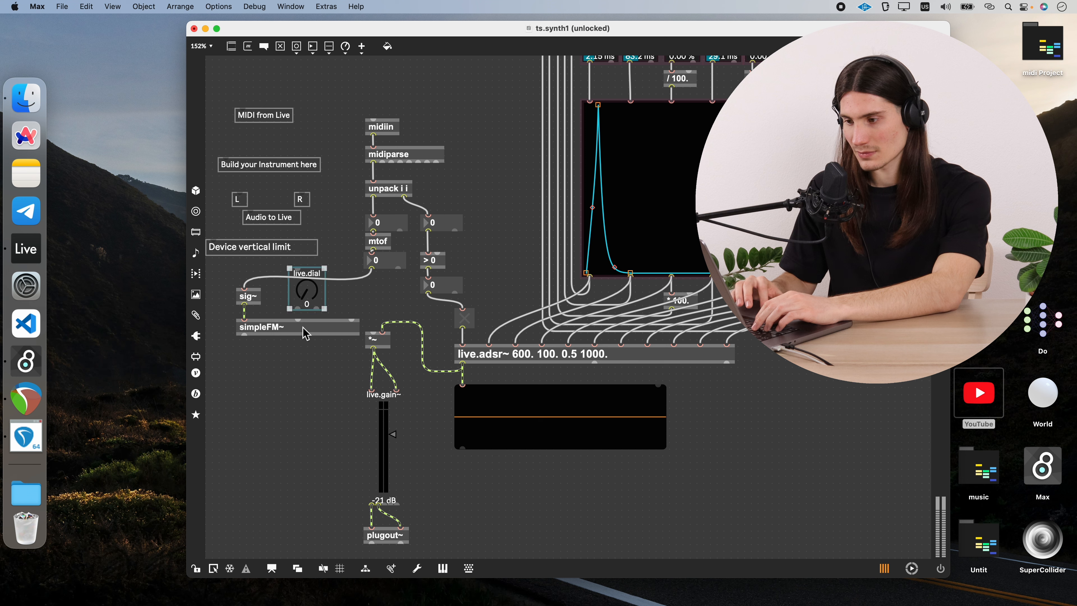
left_click(298, 320)
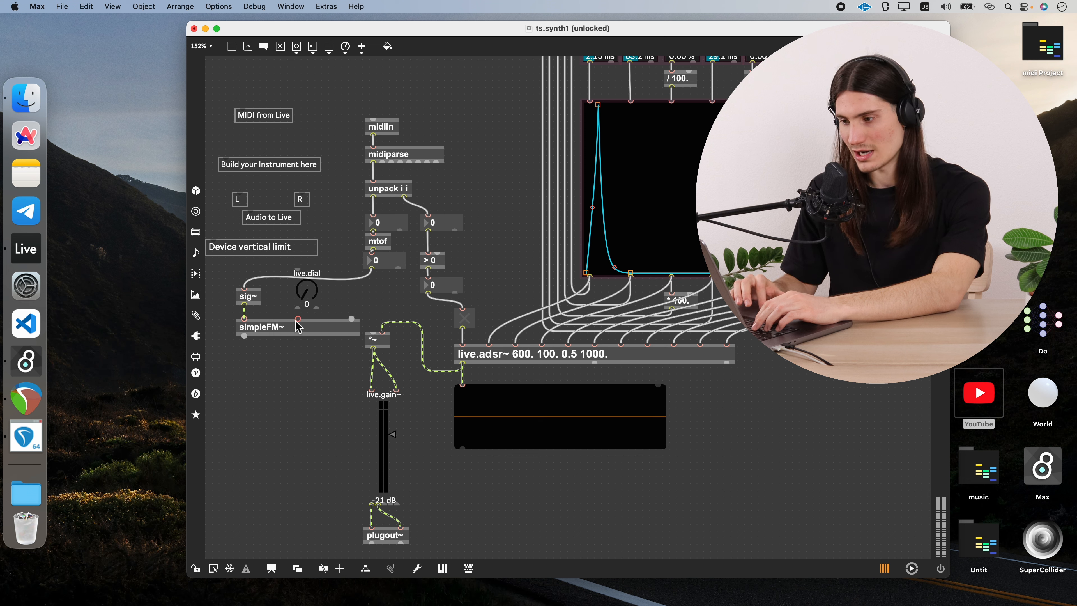
- Set the live.dial's parameter range to 0.25 to 5 in its inspector
left_click(311, 300)
key("super+i")
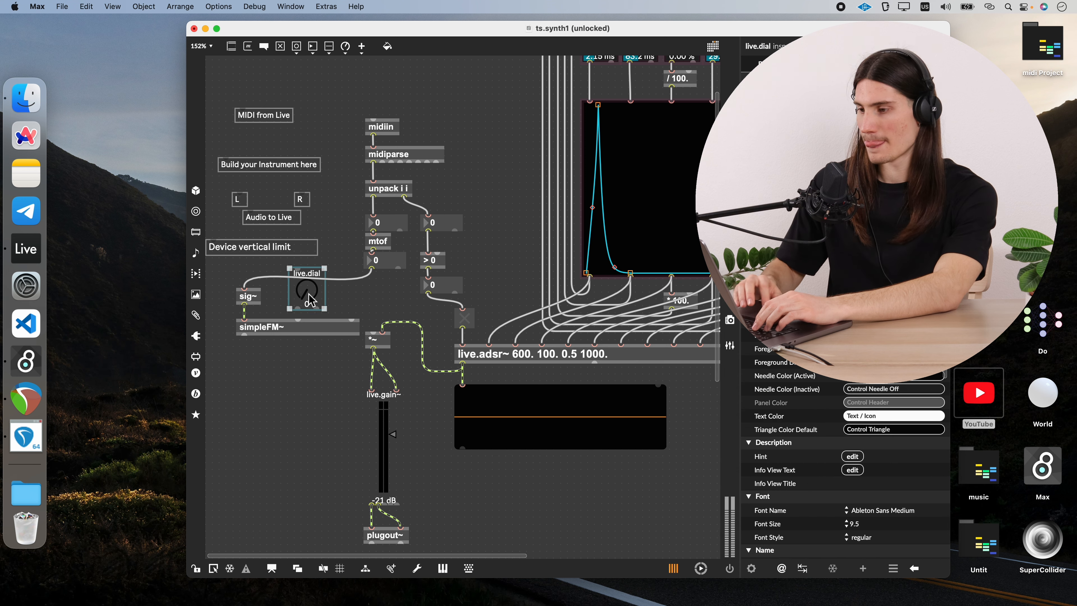
scroll(845, 463, "down", 10)
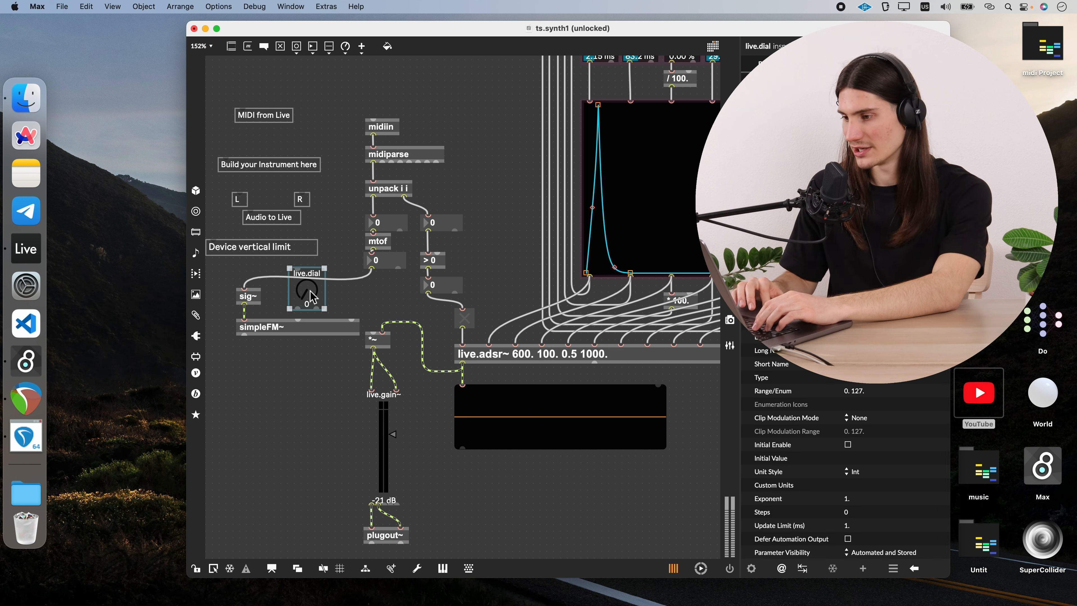
left_click(865, 391)
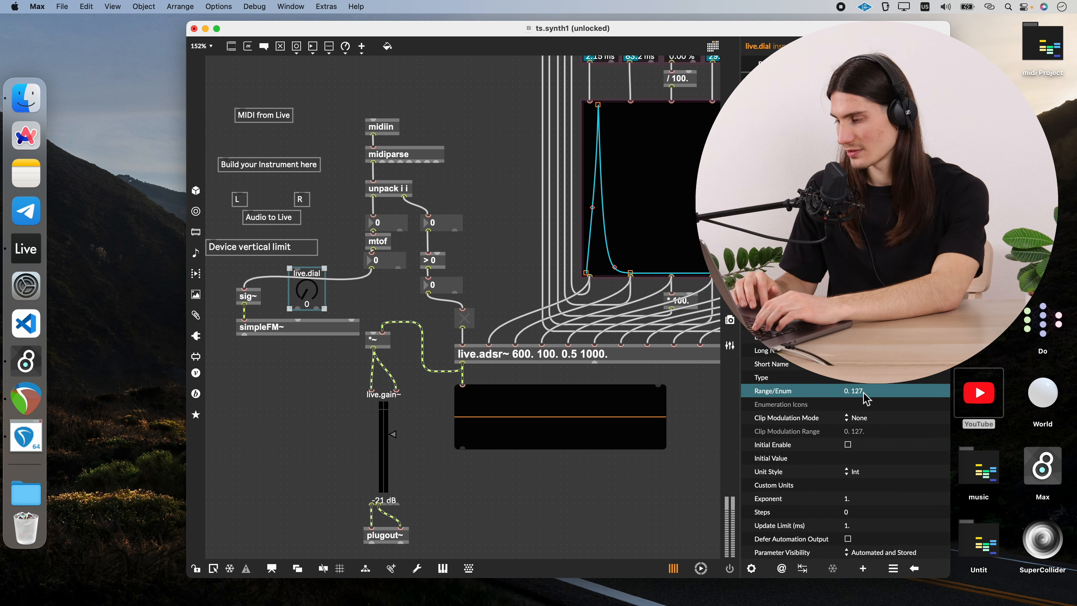
left_click(865, 393)
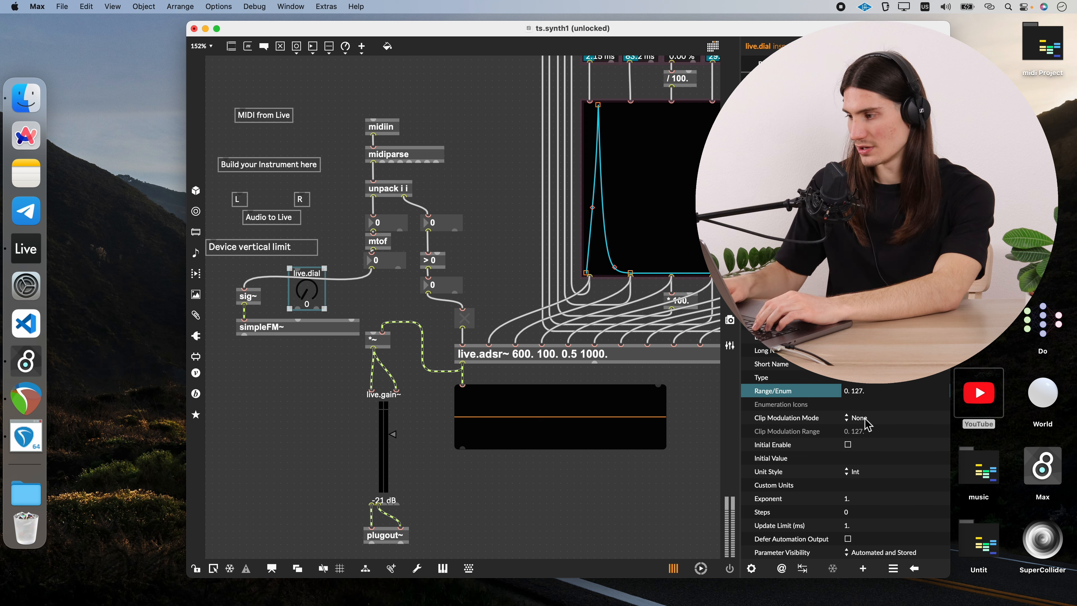
type("25")
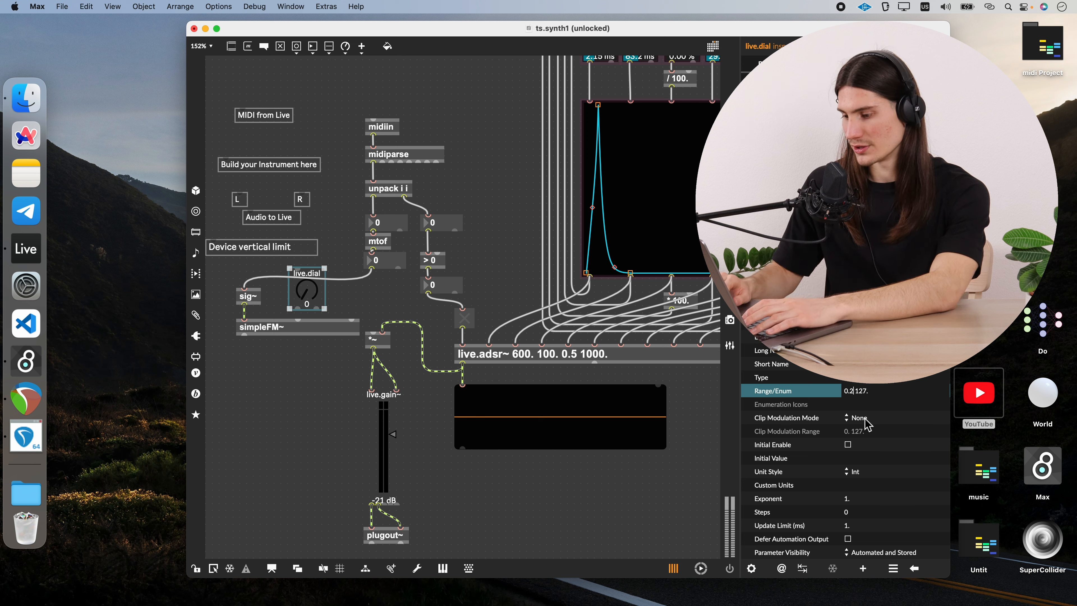
key("BackSpace")
key("BackSpace")
key("BackSpace")
type("5")
key("Return")
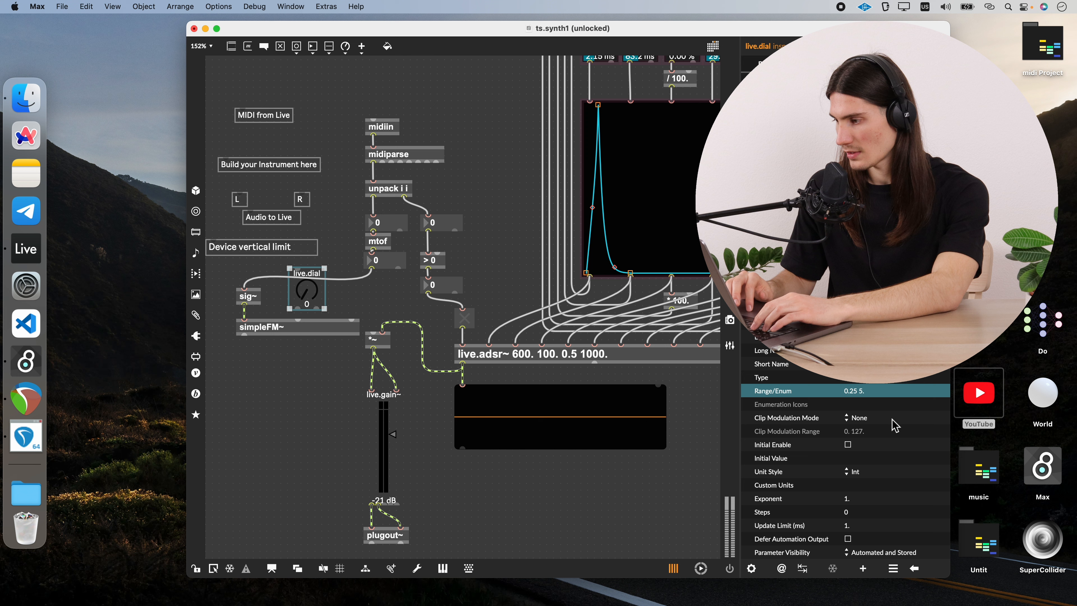
- Set the live.dial's unit style to Float and turn the dial to 2.83
left_click(854, 472)
left_click(869, 485)
left_click_drag(307, 293, 307, 259)
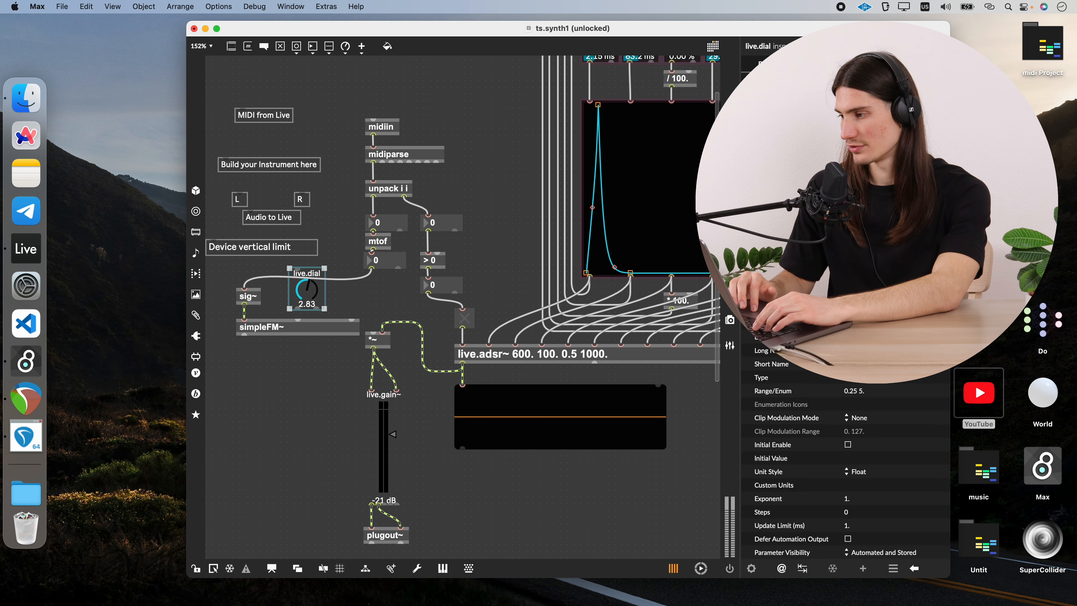
- Set the live.dial's short name to Harmonicity
left_click(874, 364)
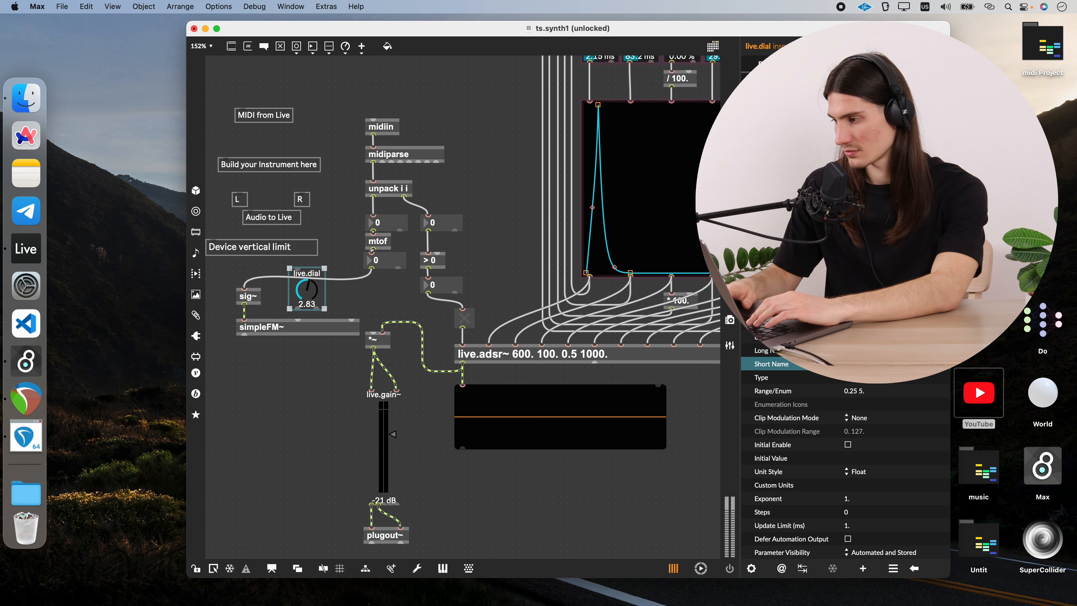
type("Harmonicity")
key("Return")
- Place a second sig~ below the Harmonicity dial and wire the dial through it to simpleFM~'s second inlet
left_click_drag(327, 311, 311, 355)
left_click_drag(254, 298, 282, 258)
scroll(312, 297, "down", 2)
scroll(299, 296, "down", 1)
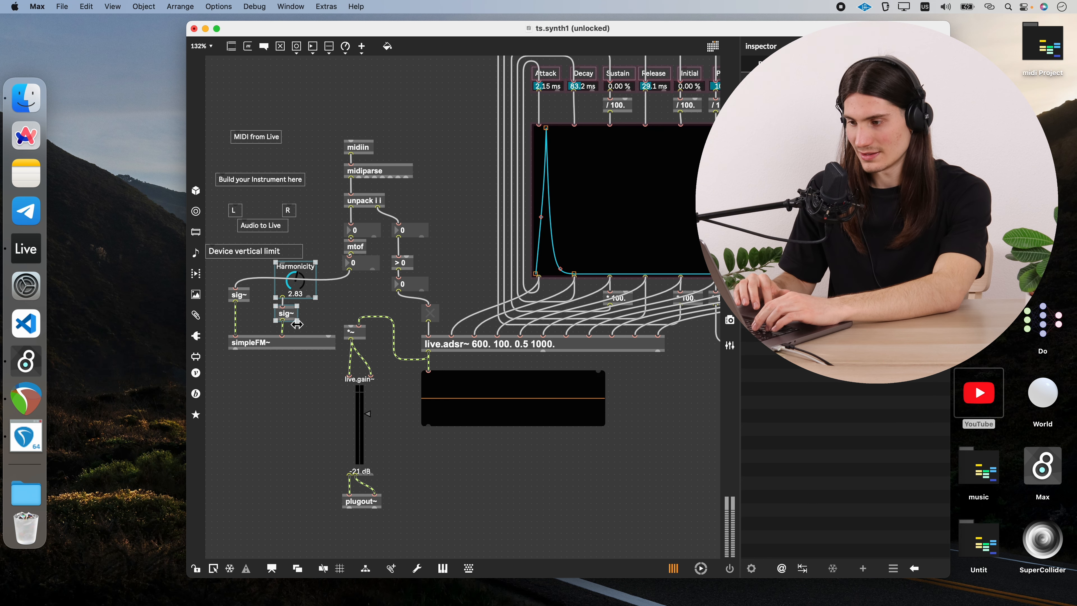
- Move the Harmonicity dial, its sig~ and simpleFM~ lower in the patch, and duplicate the dial with its sig~ alongside
left_click(301, 342, "shift")
left_click_drag(297, 346, 288, 391)
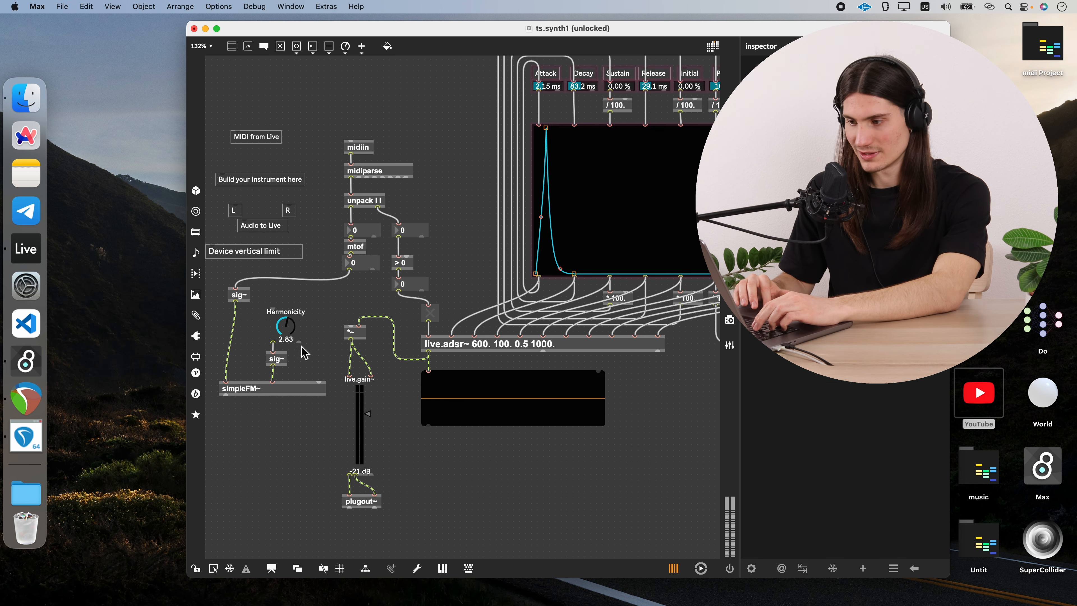
left_click_drag(289, 328, 331, 329, "alt")
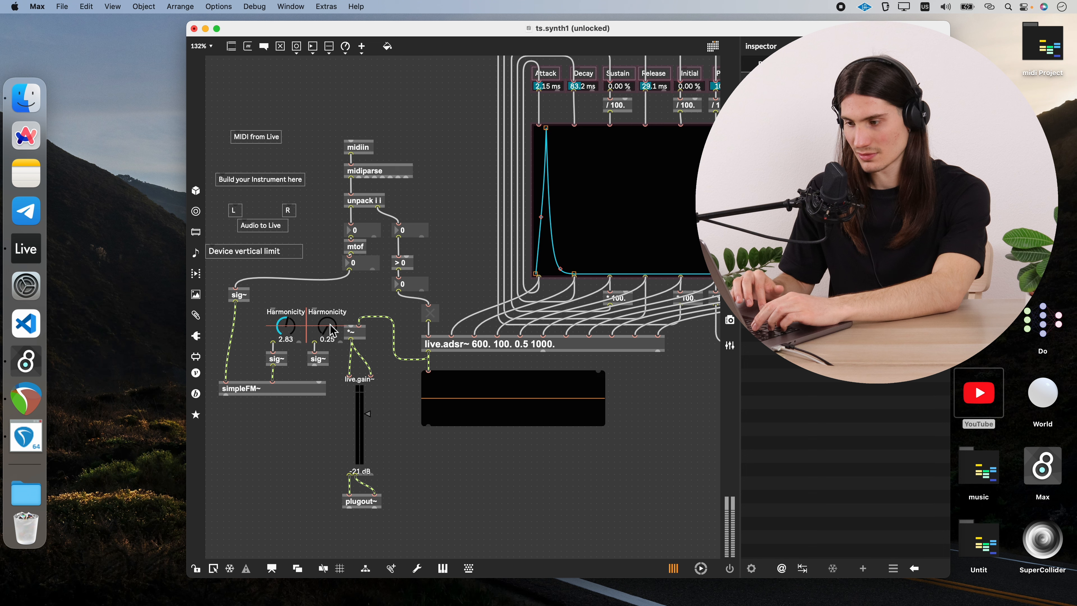
- Set the duplicated dial's parameter range to 0. to 1. in its inspector
left_click(335, 318)
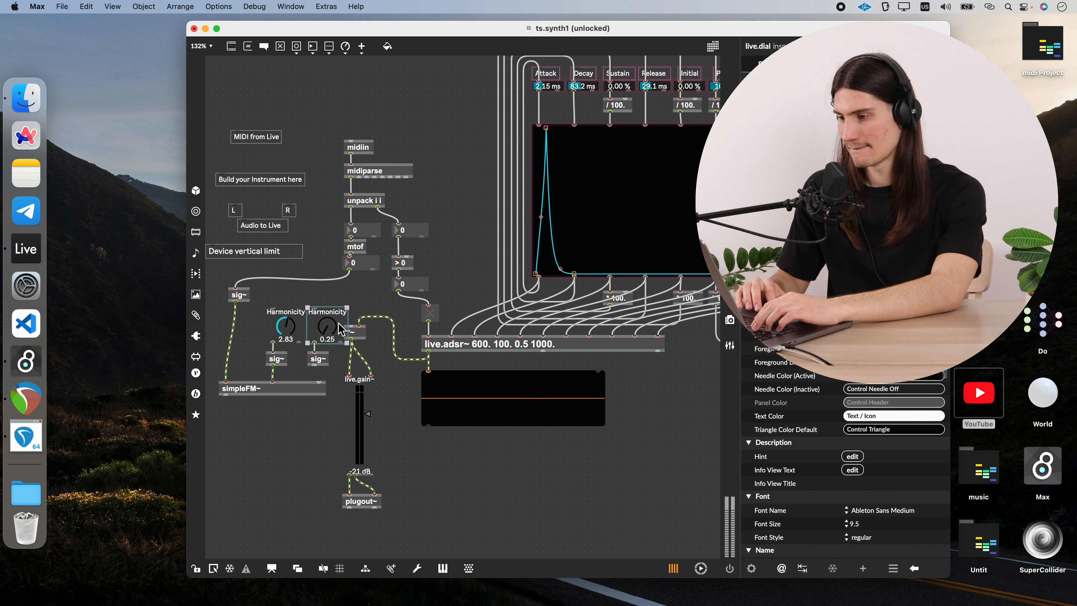
scroll(872, 418, "down", 5)
left_click(869, 391)
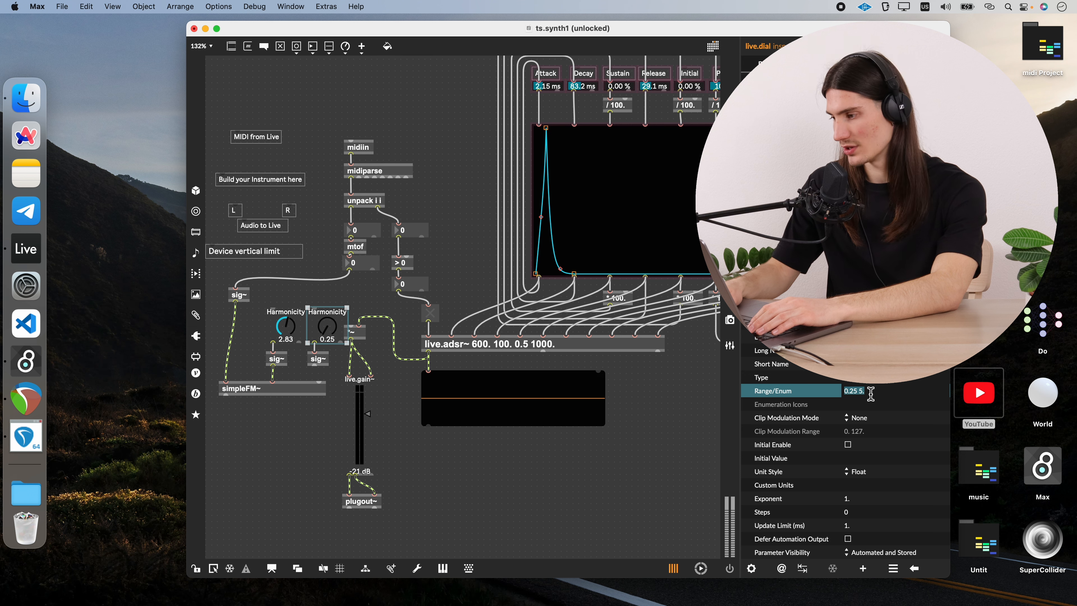
type("0. 1.")
key("Return")
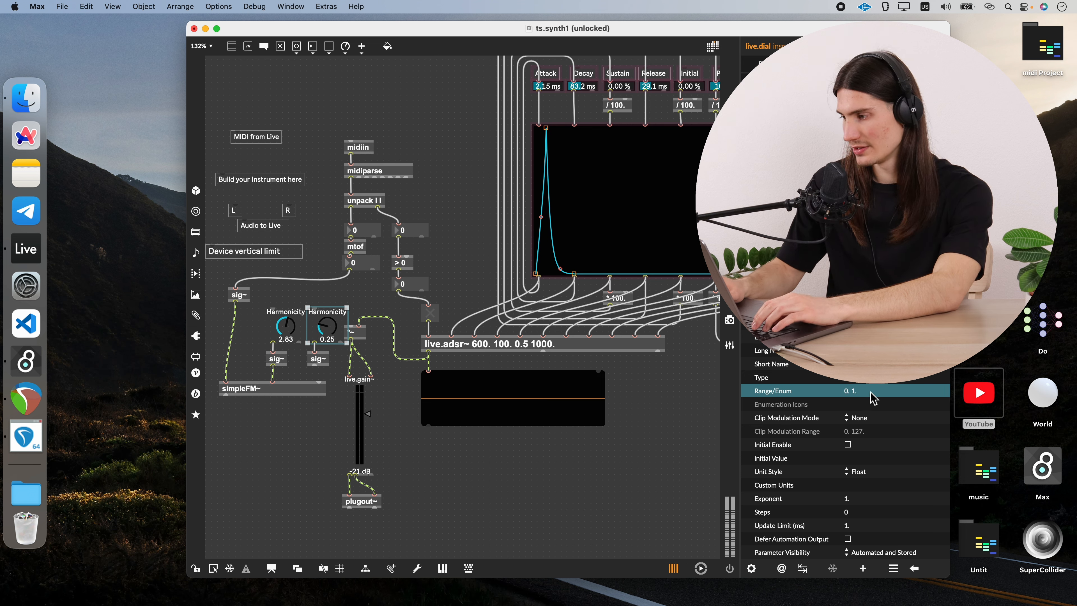
- Set the duplicated dial's short name to Mod Amount and wire its sig~ to simpleFM~'s third inlet
left_click(806, 363)
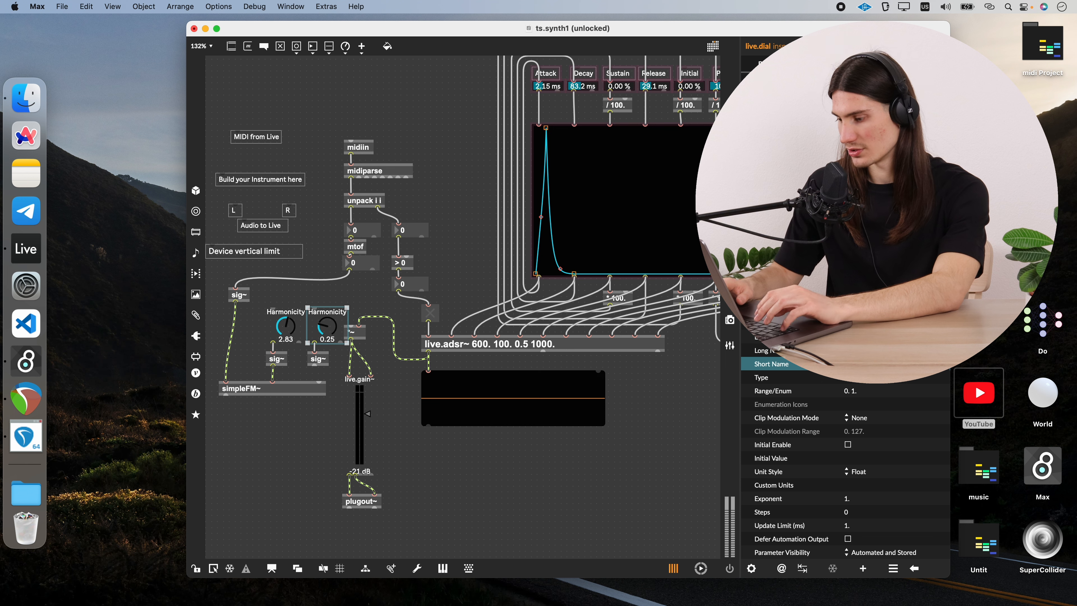
key("Return")
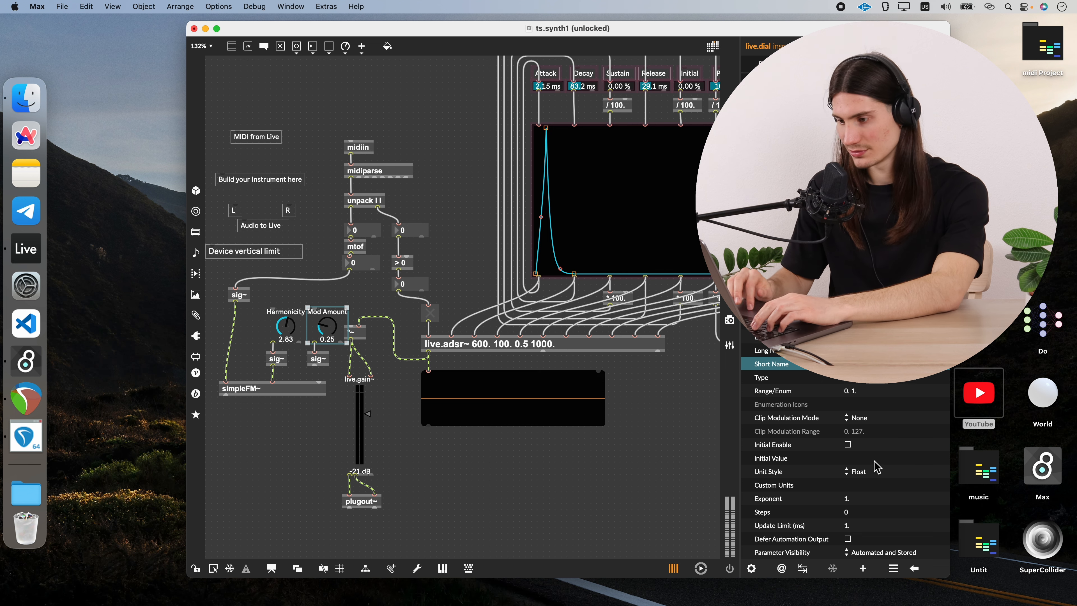
left_click_drag(314, 364, 321, 384)
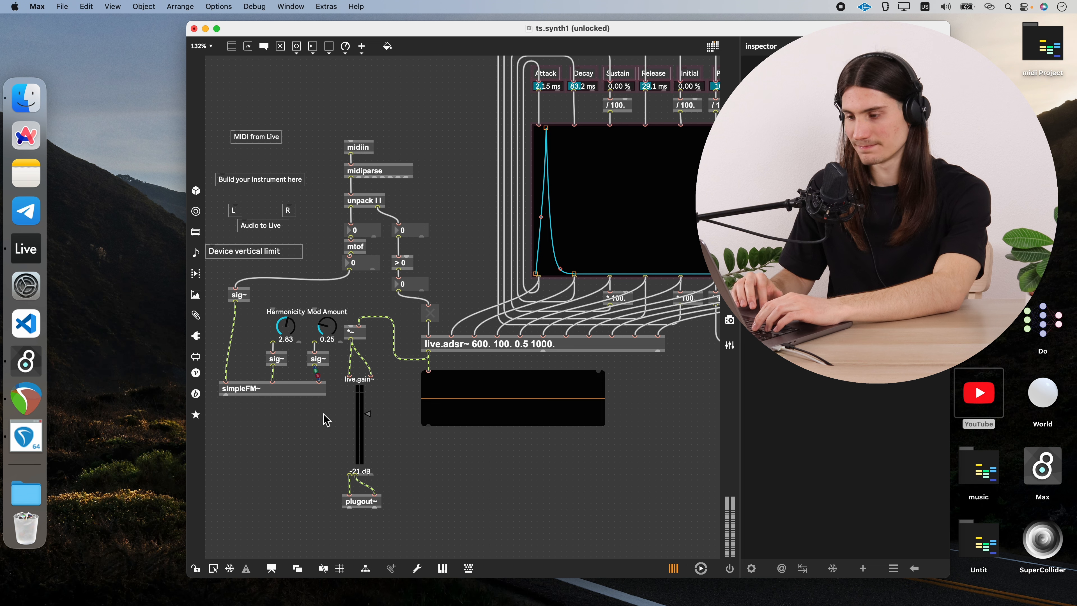
- Add the Harmonicity and Mod Amount dials to presentation mode and wire simpleFM~'s output into the *~ above live.gain~
scroll(367, 399, "down", 2)
left_click(323, 329)
left_click(279, 331, "shift")
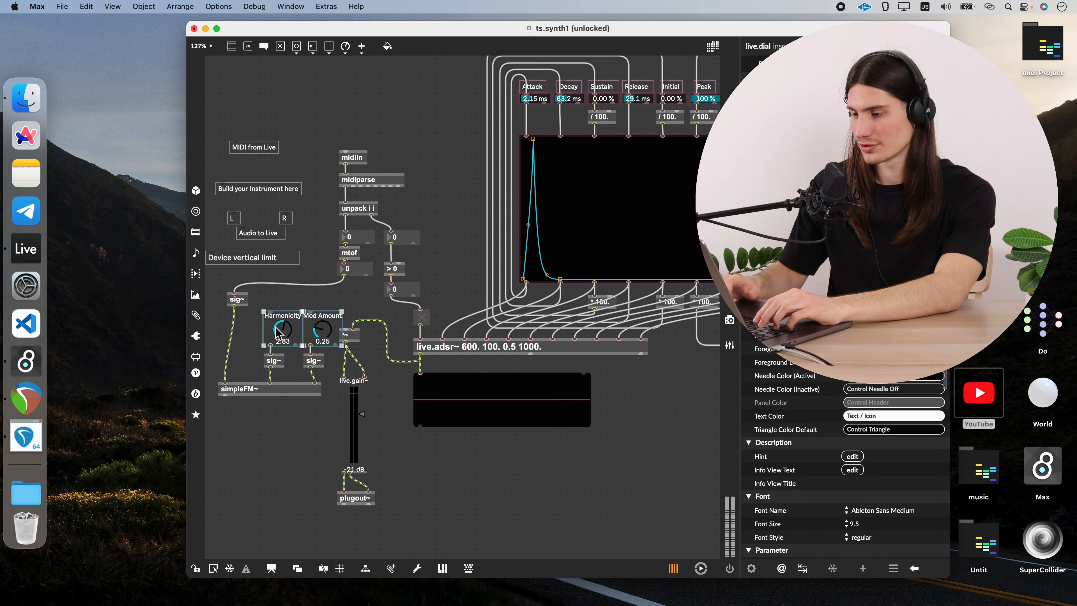
left_click(265, 469)
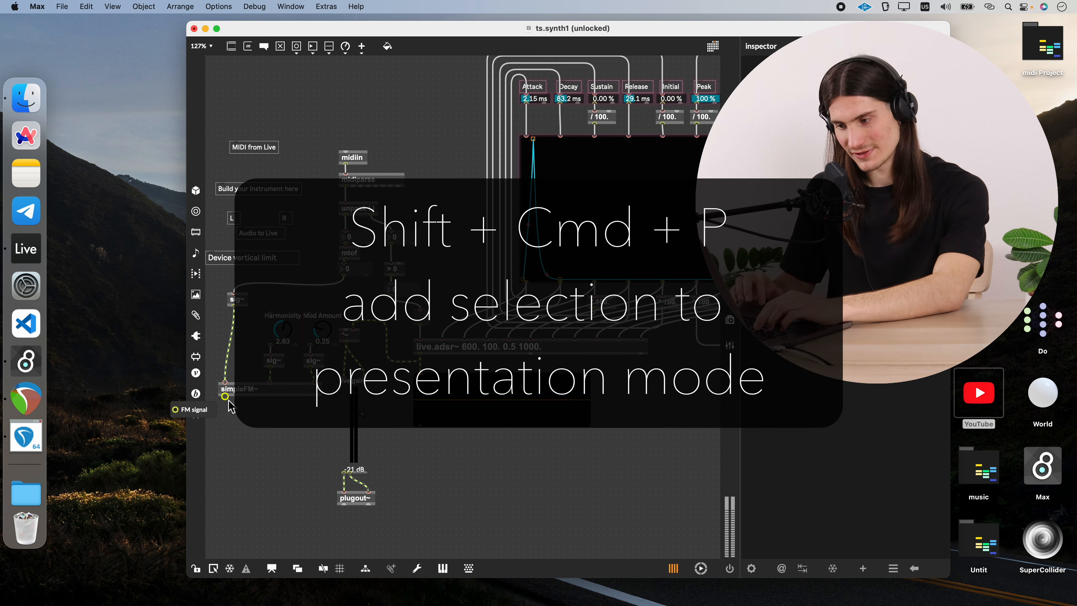
left_click_drag(347, 340, 337, 397)
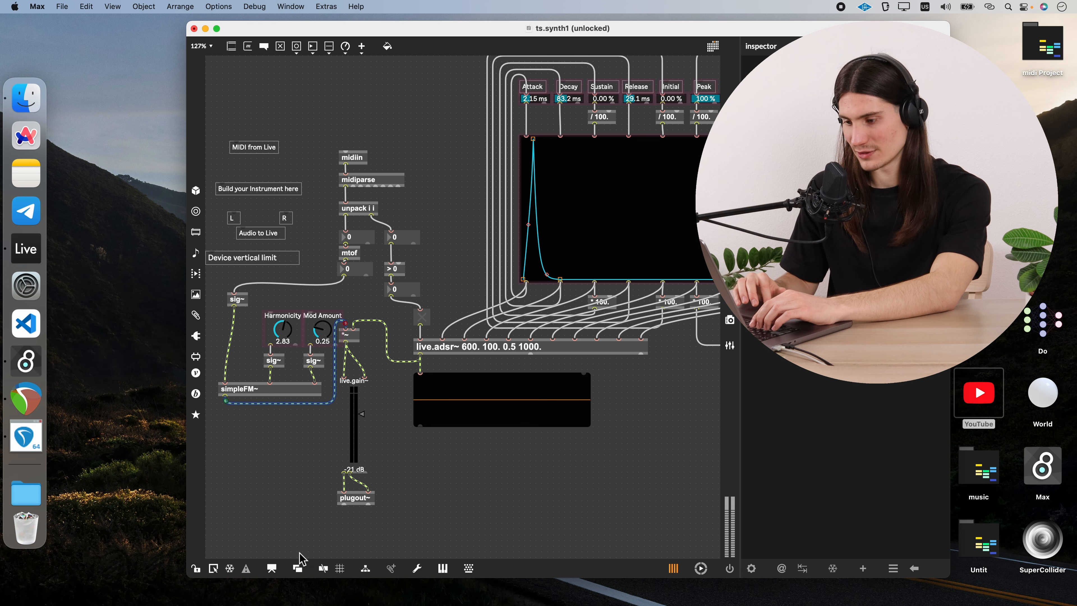
- In presentation view, stack the Harmonicity and Mod Amount dials beside the envelope display, and save and close the device
left_click(271, 568)
left_click(282, 257)
left_click_drag(281, 257, 586, 113)
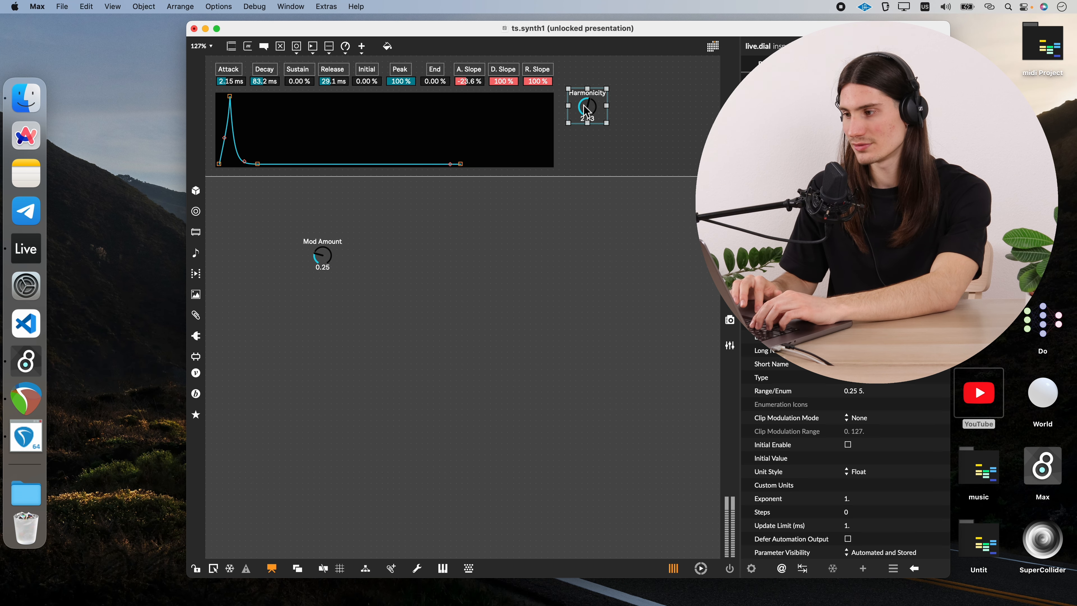
left_click_drag(329, 264, 601, 160)
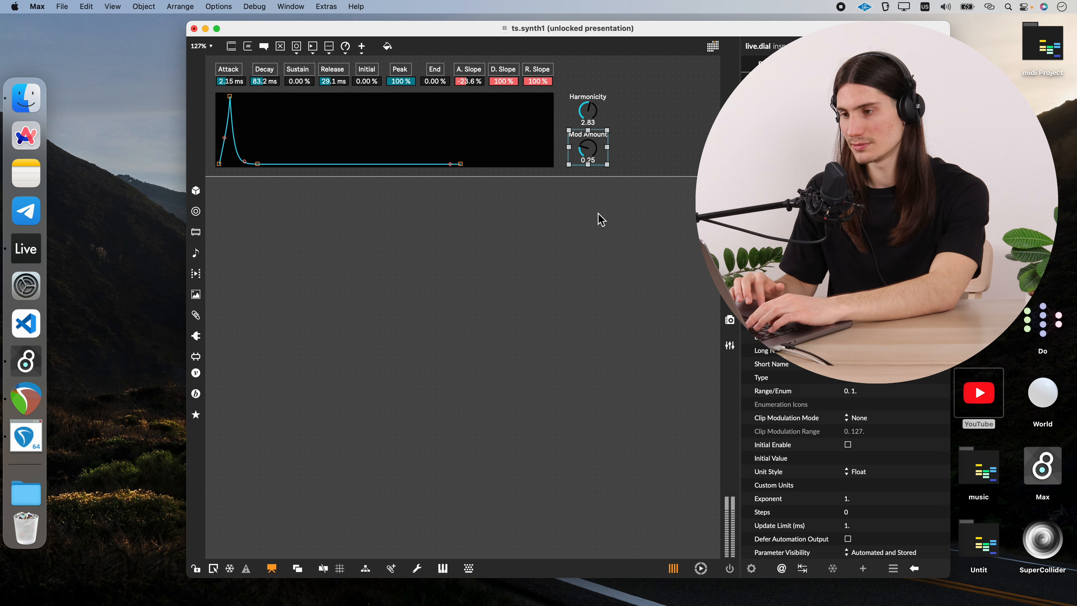
key("super+s")
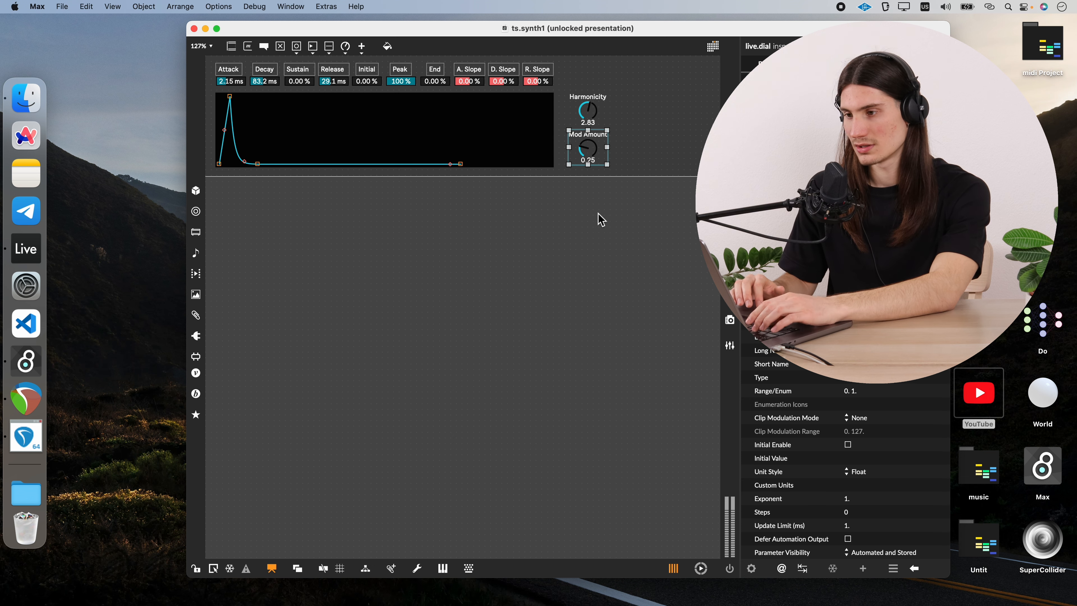
key("super+w")
- Play the clip in Ableton Live and set Mod Amount to 0.83 and Harmonicity to 2.53
key("space")
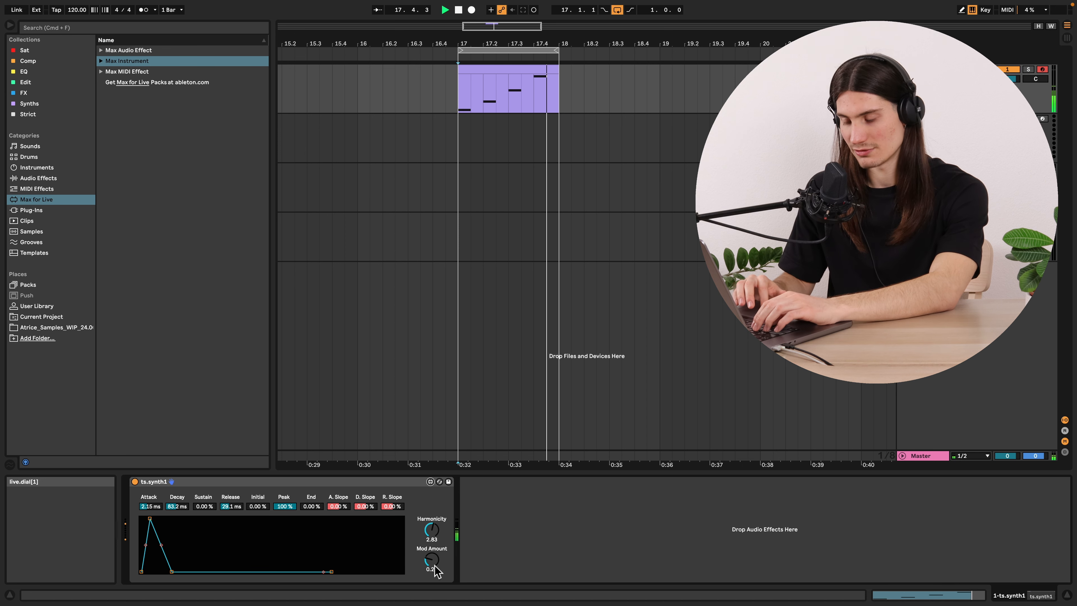
left_click_drag(436, 571, 435, 569)
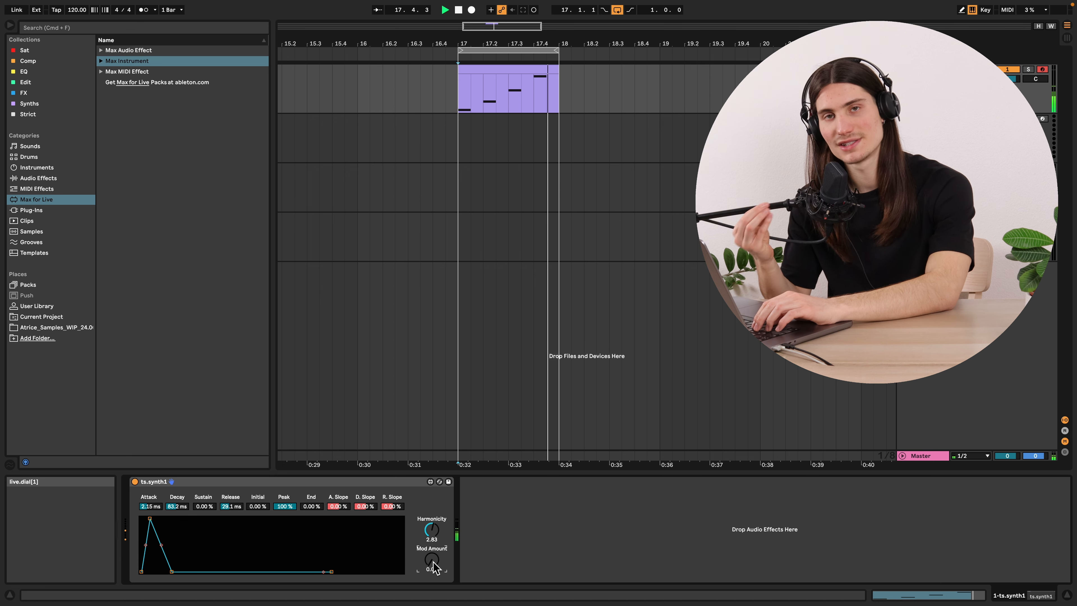
left_click_drag(433, 562, 433, 488)
mouse_move(433, 530)
left_mouse_down()
mouse_move(433, 554)
mouse_move(433, 526)
left_mouse_up()
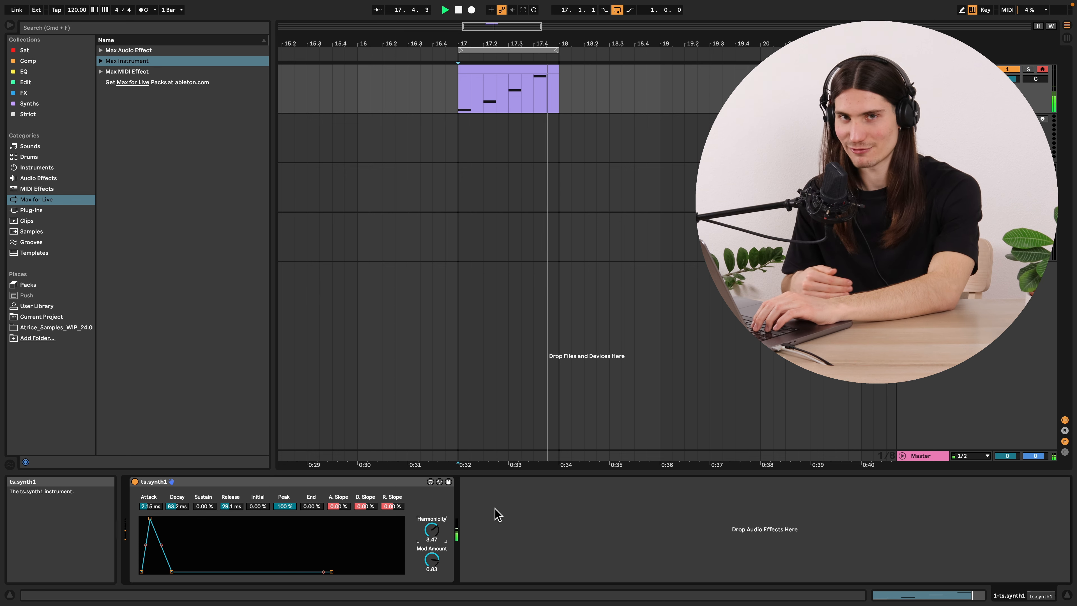
left_click_drag(432, 530, 433, 557)
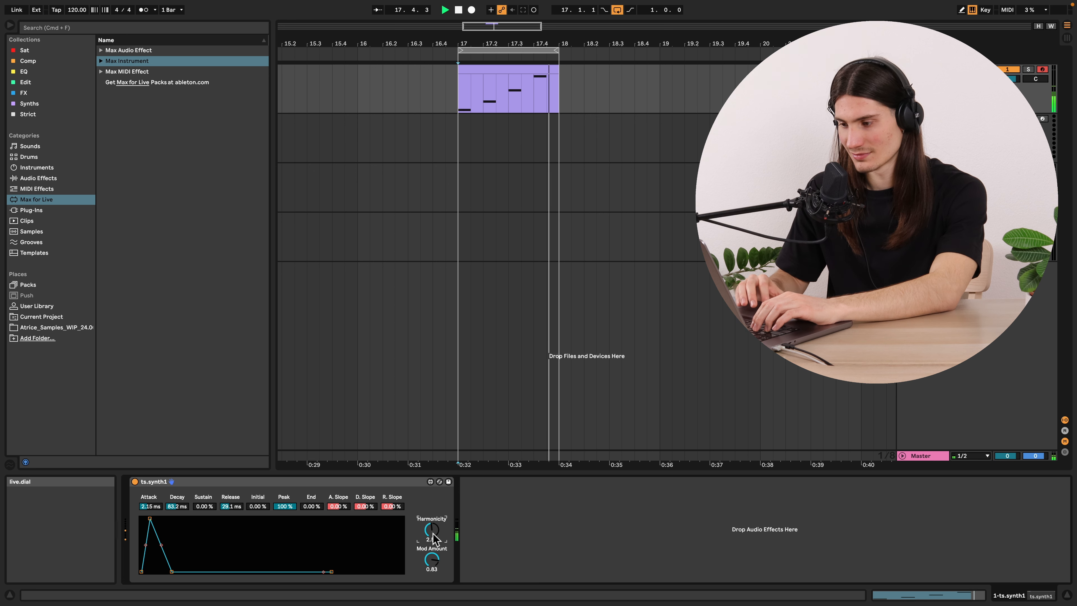
- Reshape the envelope to 0.69 ms attack, 35.0 ms decay, 51.6 % sustain and 662 ms release, and stop playback
mouse_move(161, 545)
left_mouse_down()
mouse_move(161, 562)
mouse_move(188, 572)
mouse_move(178, 550)
left_mouse_up()
mouse_move(331, 572)
left_mouse_down()
mouse_move(364, 572)
mouse_move(340, 567)
mouse_move(353, 572)
left_mouse_up()
left_click_drag(178, 550, 168, 557)
left_click_drag(150, 518, 147, 518)
key("space")
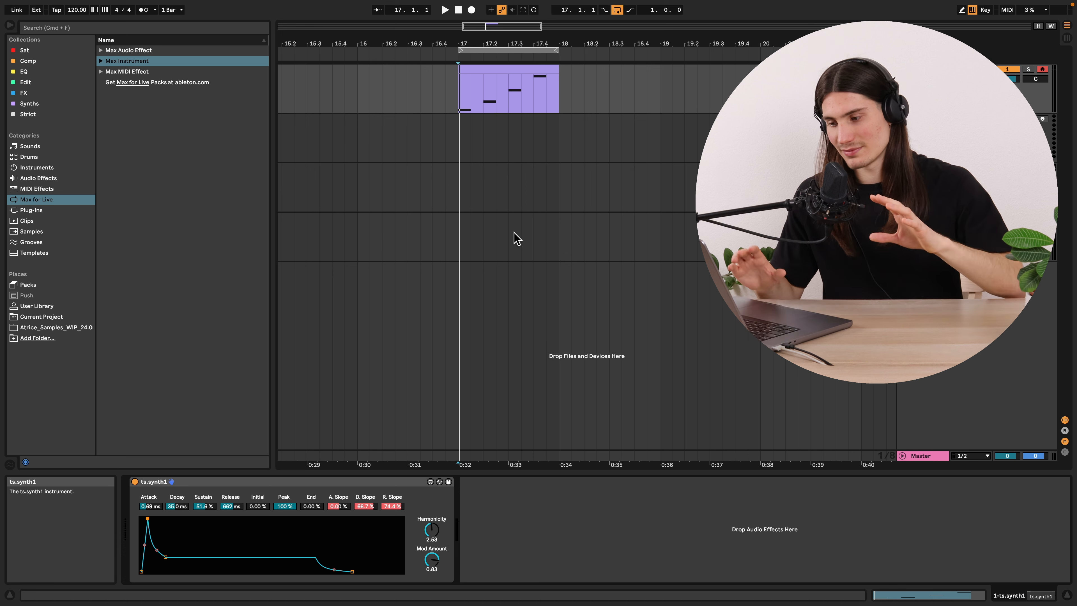
- Open ts.synth1 in the Max editor's patching view and inspect the inside of simpleFM~
left_click(465, 116)
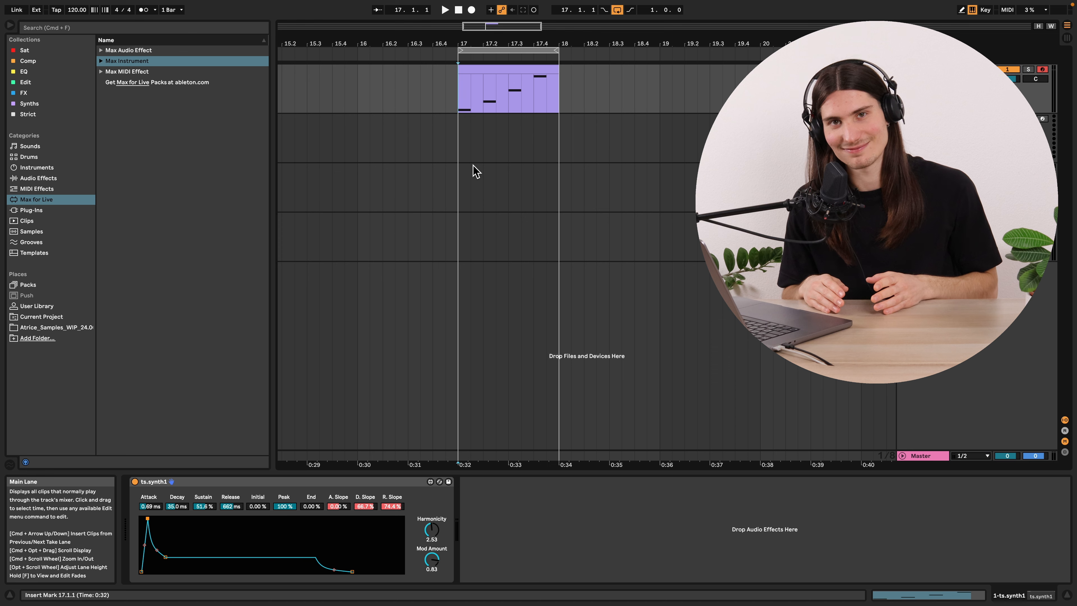
left_click(440, 482)
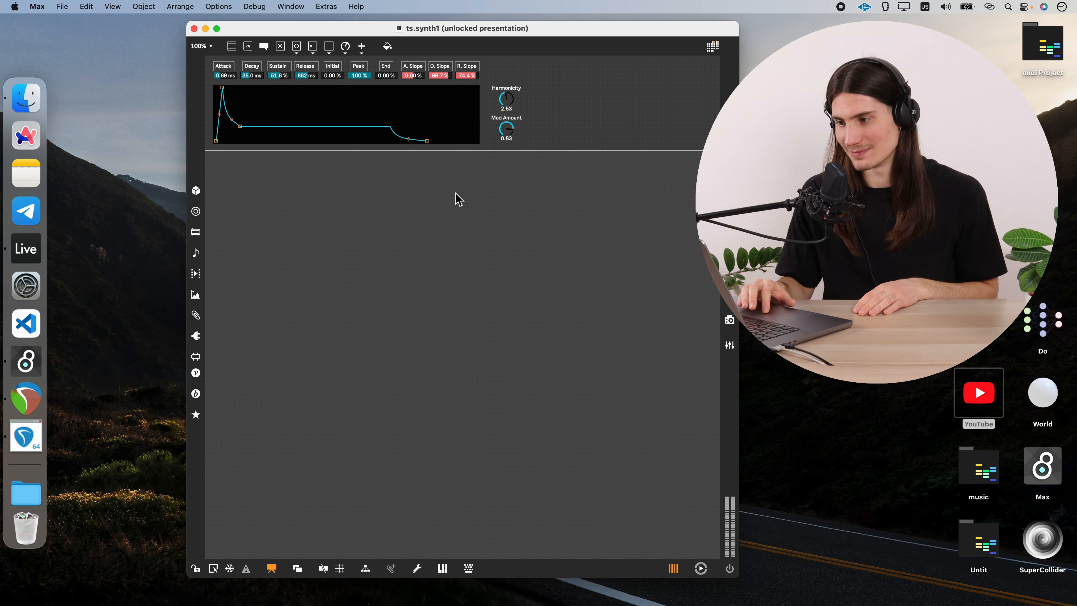
left_click(272, 569)
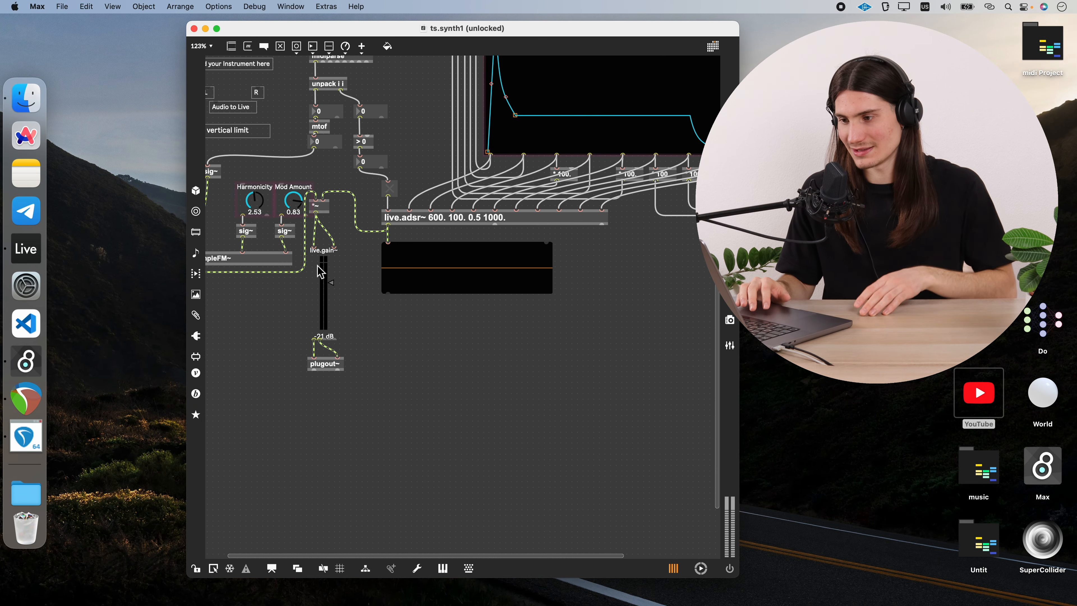
double_click(274, 305)
left_click_drag(173, 51, 521, 186)
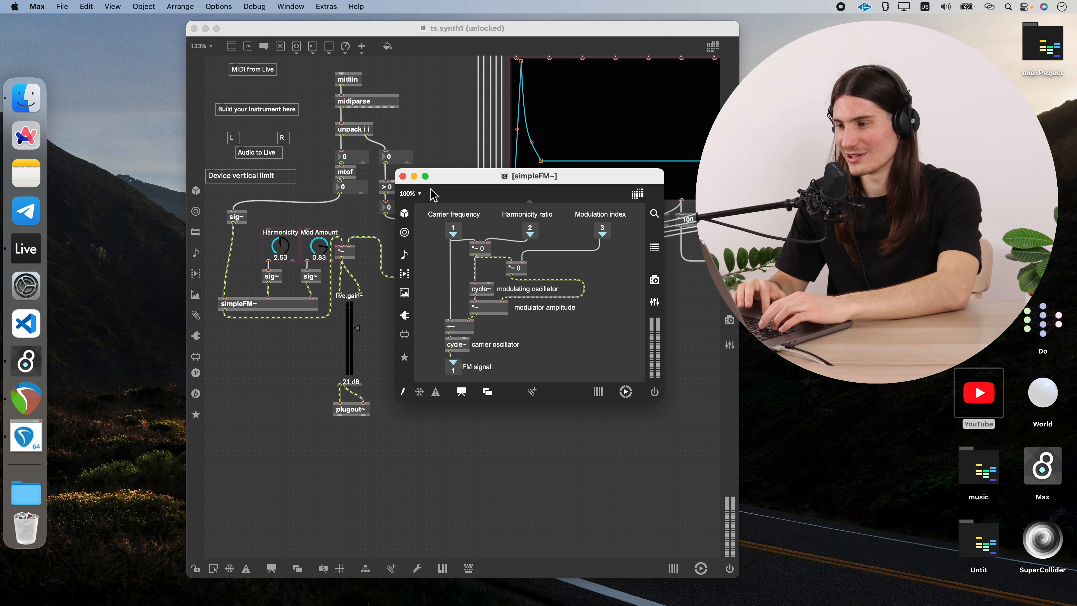
- Switch to Ableton Live, add Spectrum from the Strict collection after ts.synth1, and expand its display
key("super+Tab")
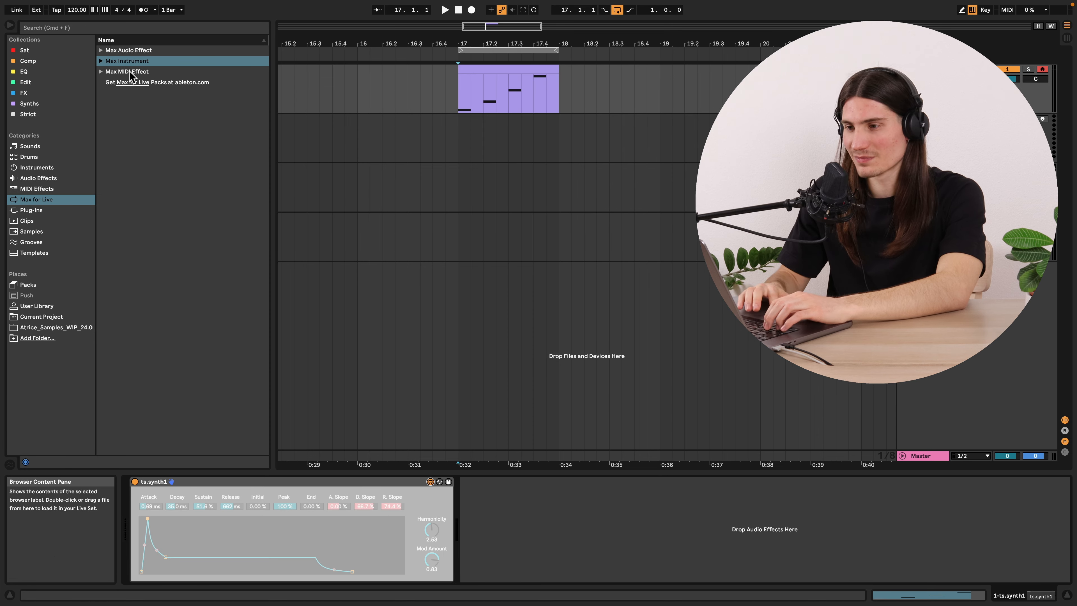
left_click(121, 28)
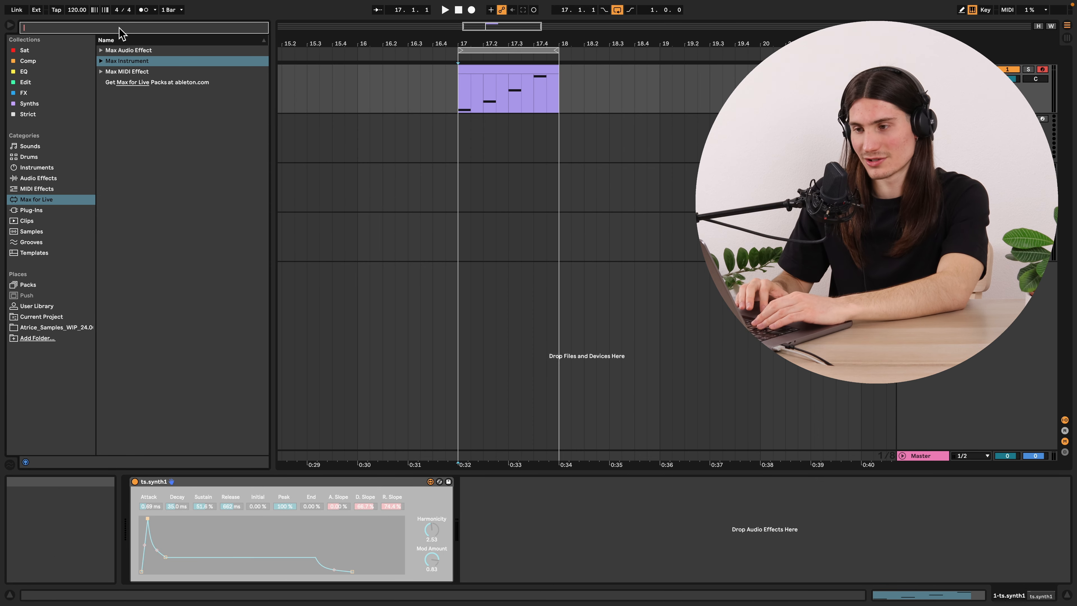
left_click(27, 114)
double_click(153, 62)
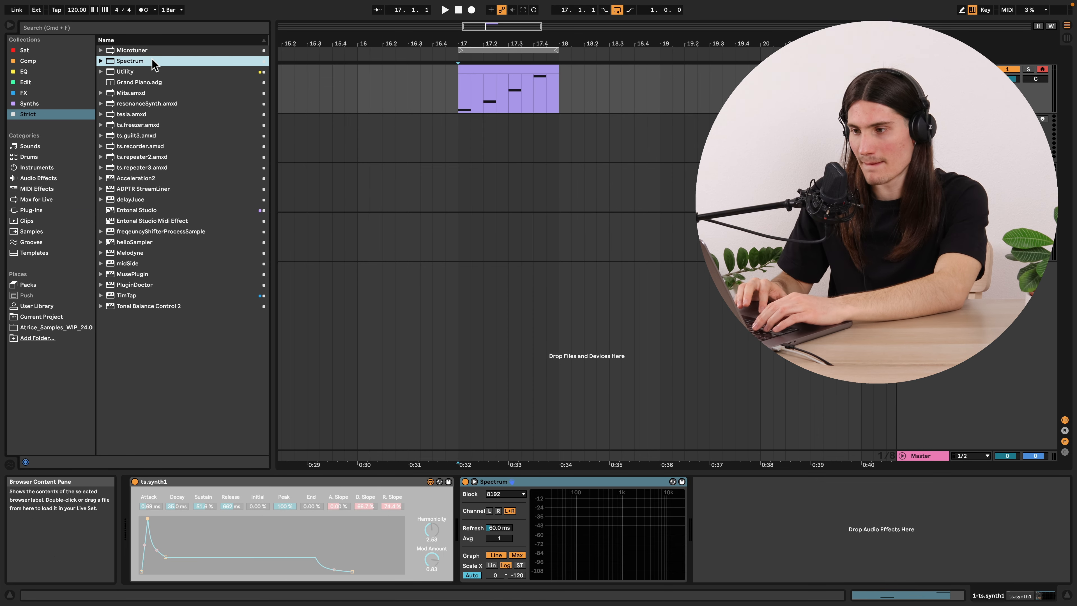
left_click(474, 481)
- Close the ts.synth1 editor in Max and play the clip in Live with Mod Amount turned down to 0.00
key("super+Tab")
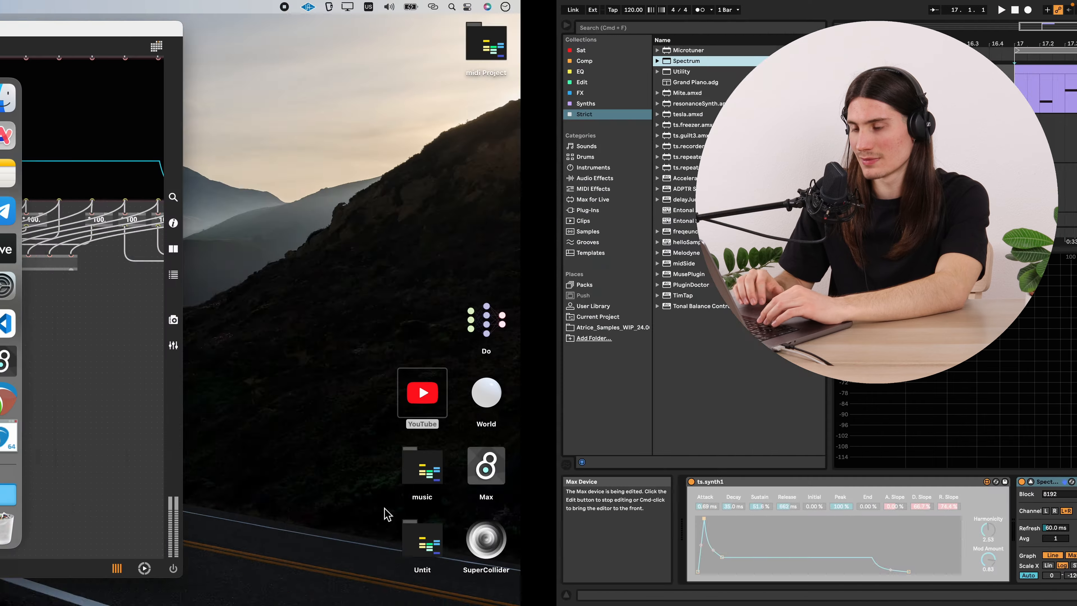
left_click(196, 32)
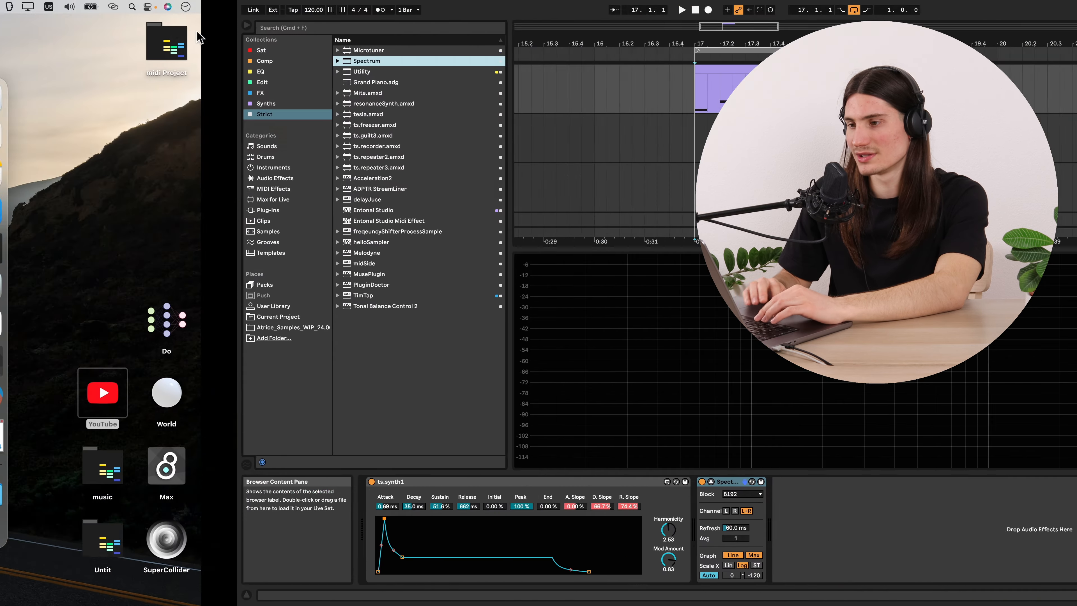
left_click(429, 564)
key("space")
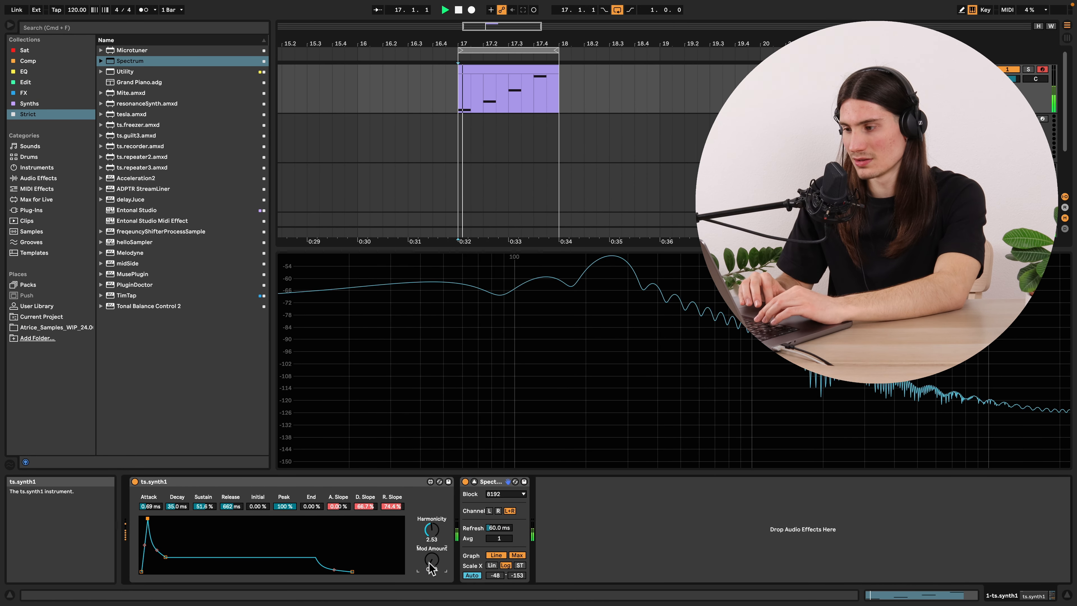
- In the MIDI clip, extend the C3 note to the full bar and delete all the other notes
double_click(528, 95)
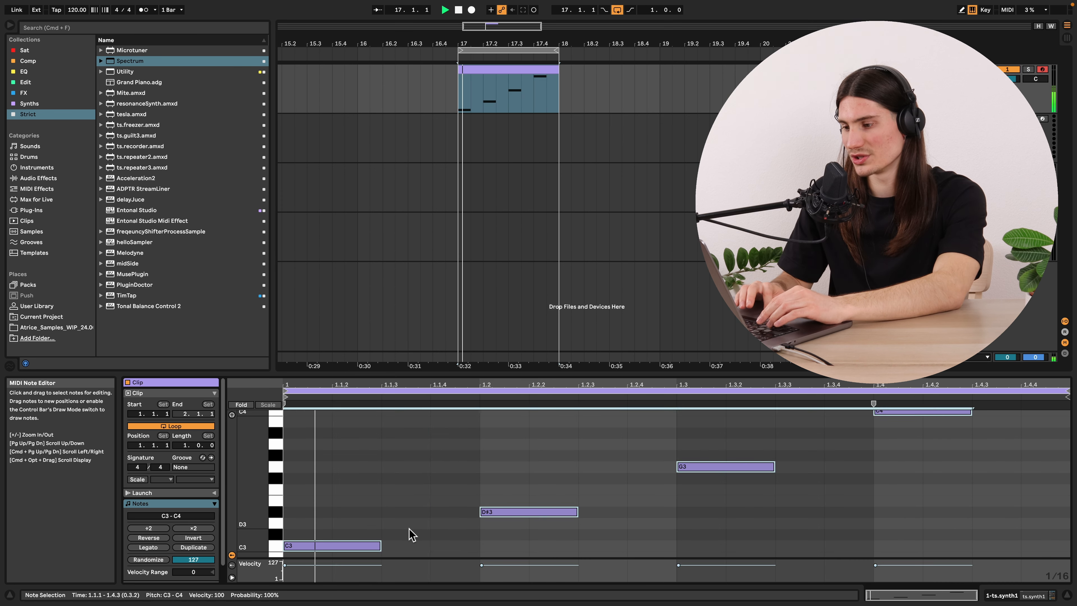
left_click(412, 535)
left_click(377, 547)
left_click_drag(380, 547, 1068, 546)
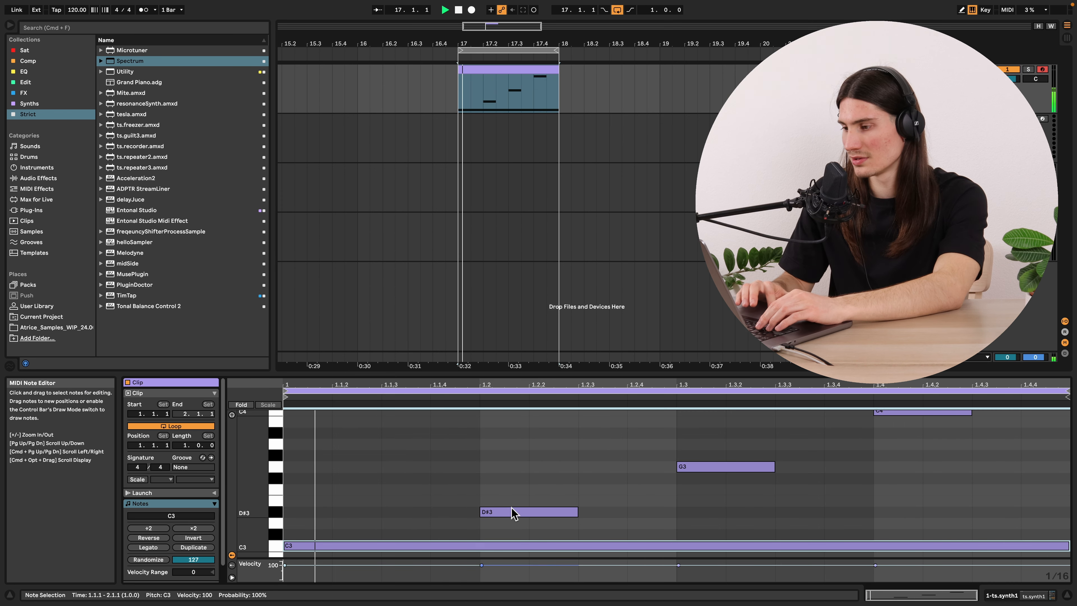
left_click_drag(516, 527, 1017, 405)
key("Delete")
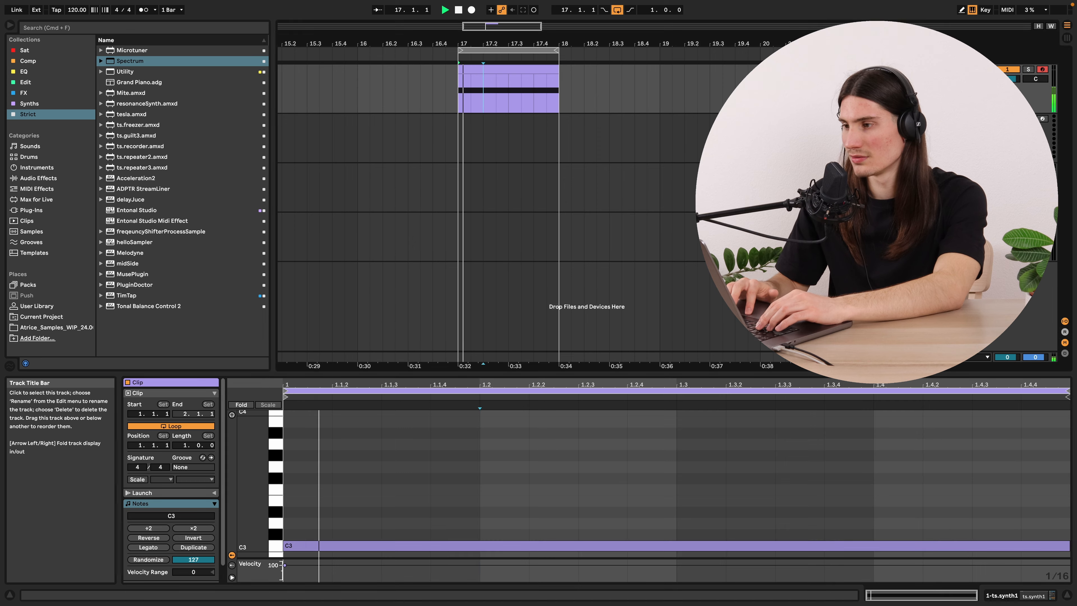
- Return to the device view and set ts.synth1's Harmonicity to 0.50 and Mod Amount to 1.00
key("shift+Tab")
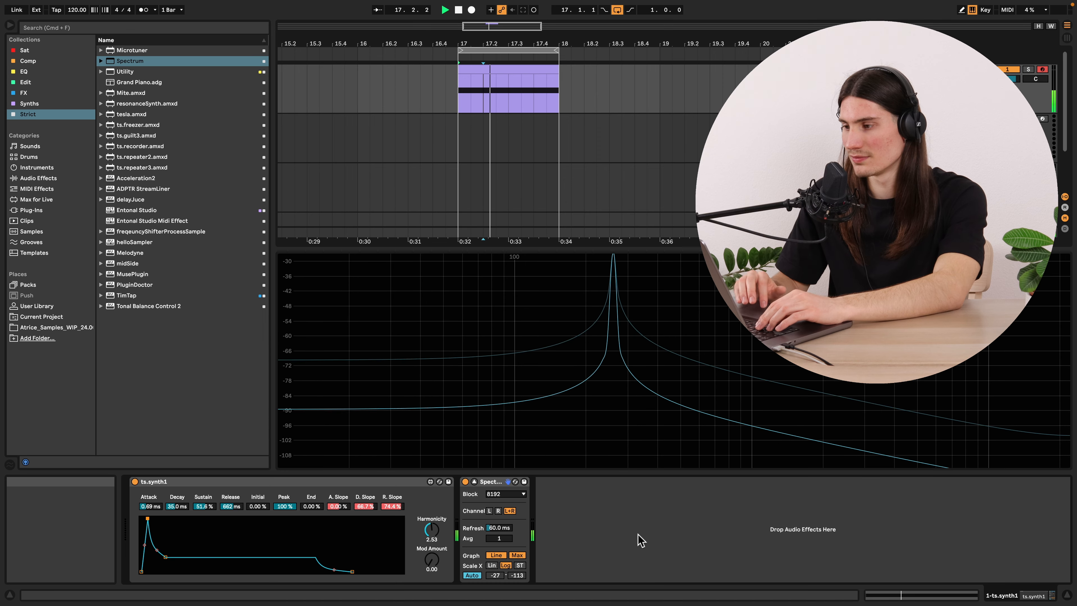
left_click_drag(437, 572, 437, 566)
mouse_move(432, 530)
left_mouse_down()
mouse_move(434, 560)
mouse_move(435, 518)
left_mouse_up()
left_click(435, 557)
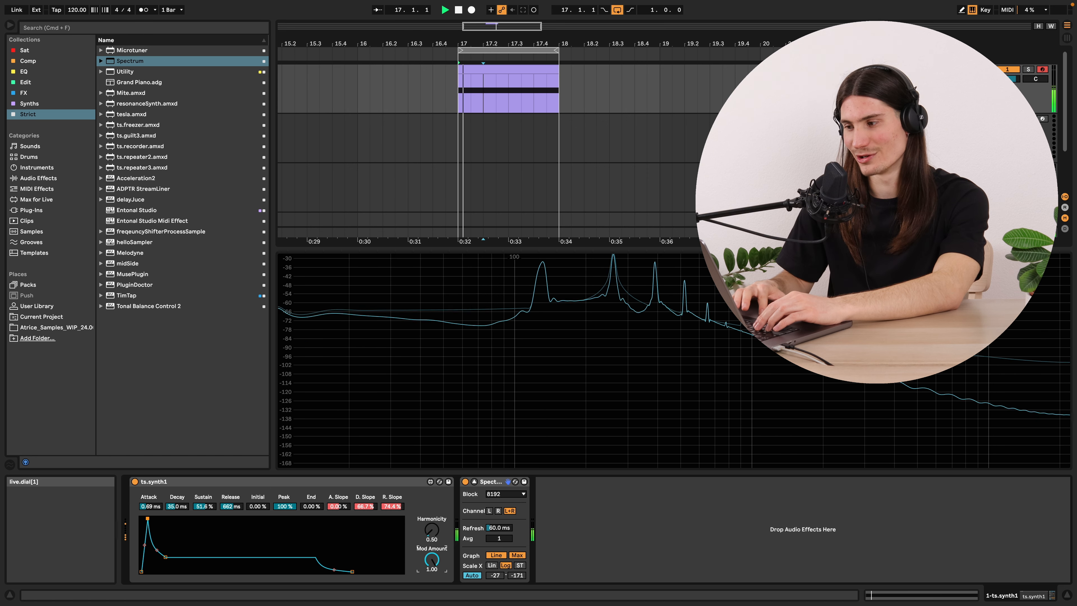
- Transpose the clip's C3 note up two octaves to C5 and return to the device view
double_click(520, 80)
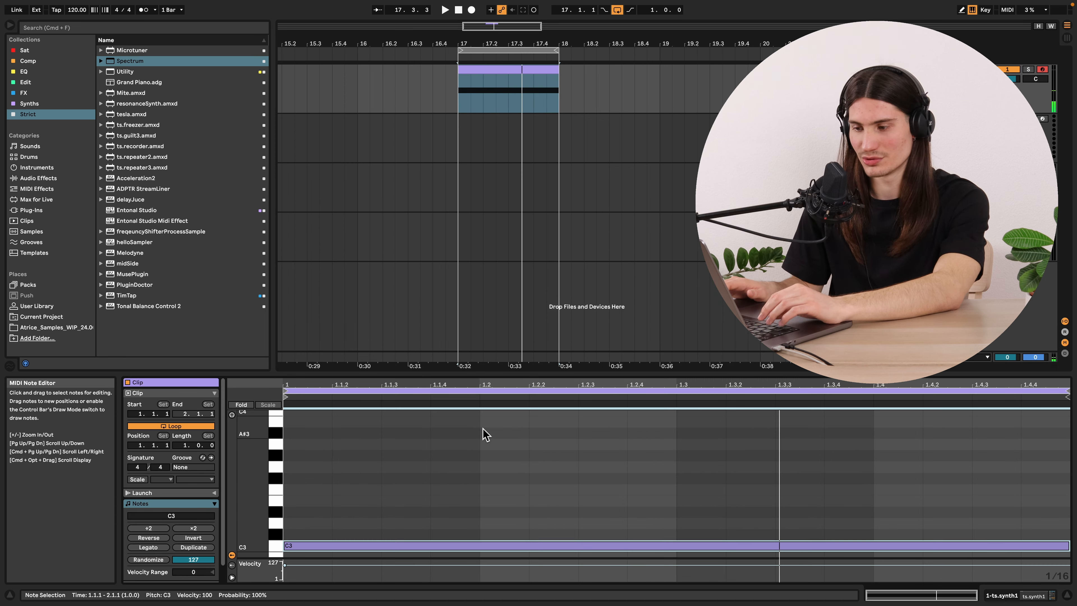
key("shift+Up")
key("shift+Up")
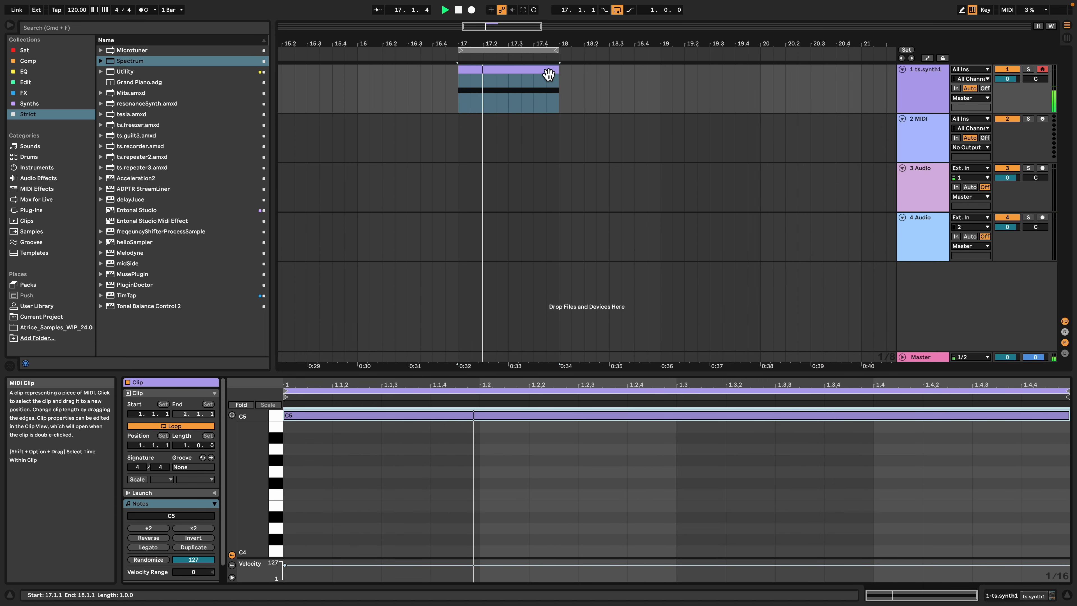
key("shift+Tab")
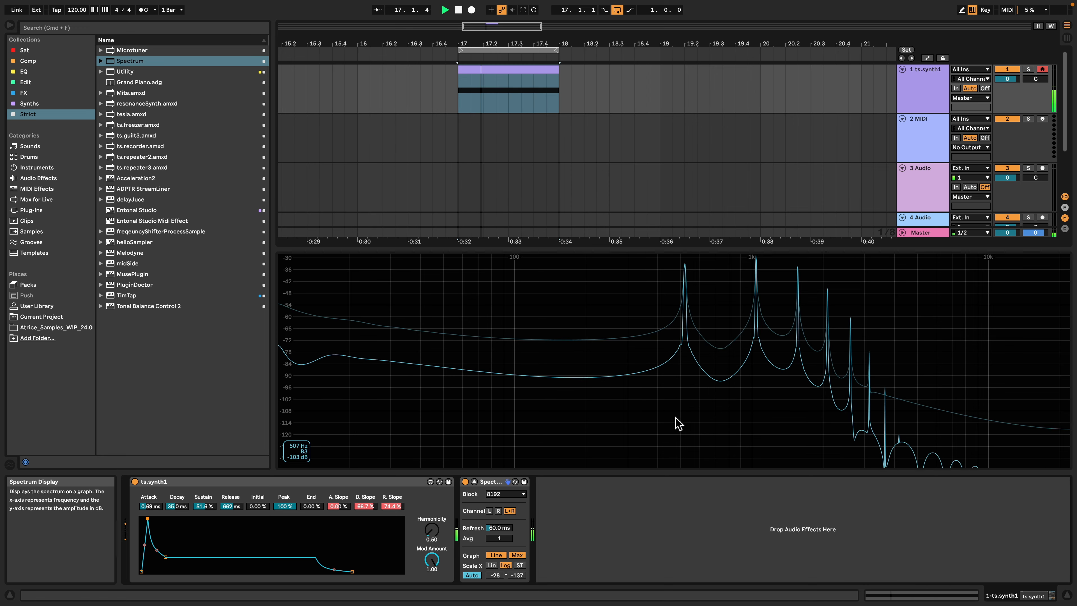
- Turn ts.synth1's Mod Amount down to 0.00 during playback, stop playback, and select the clip
mouse_move(431, 561)
left_mouse_down()
mouse_move(431, 582)
mouse_move(432, 561)
left_mouse_up()
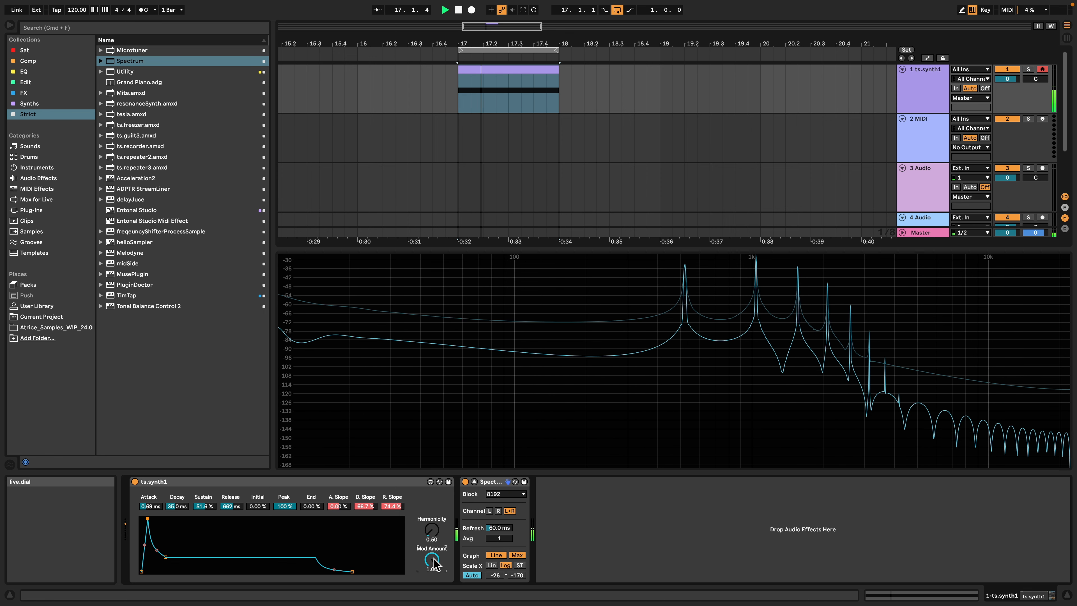
left_click_drag(434, 564, 435, 604)
key("space")
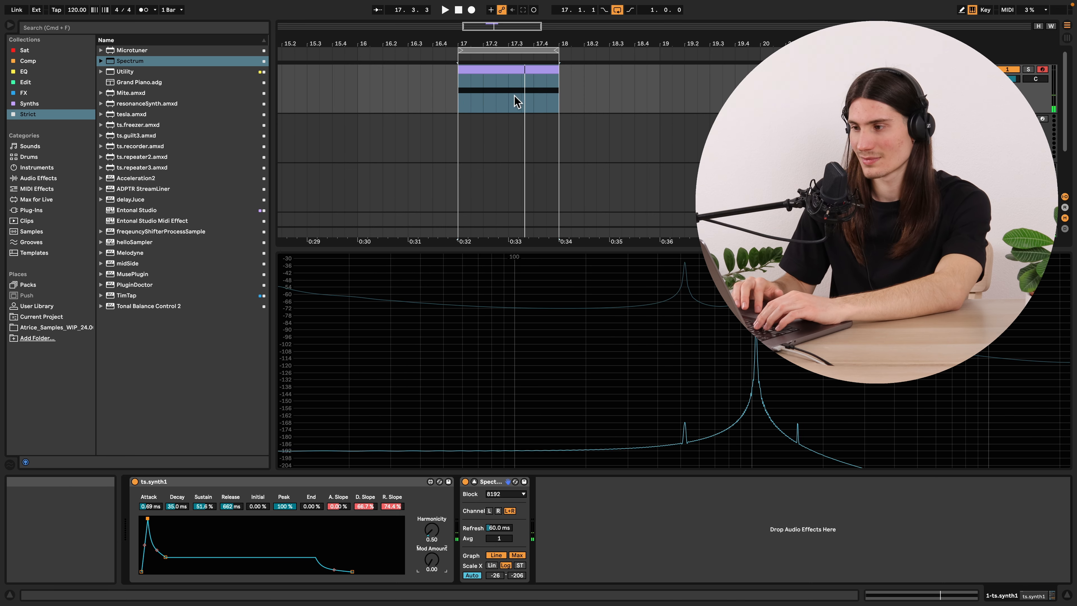
left_click(526, 77)
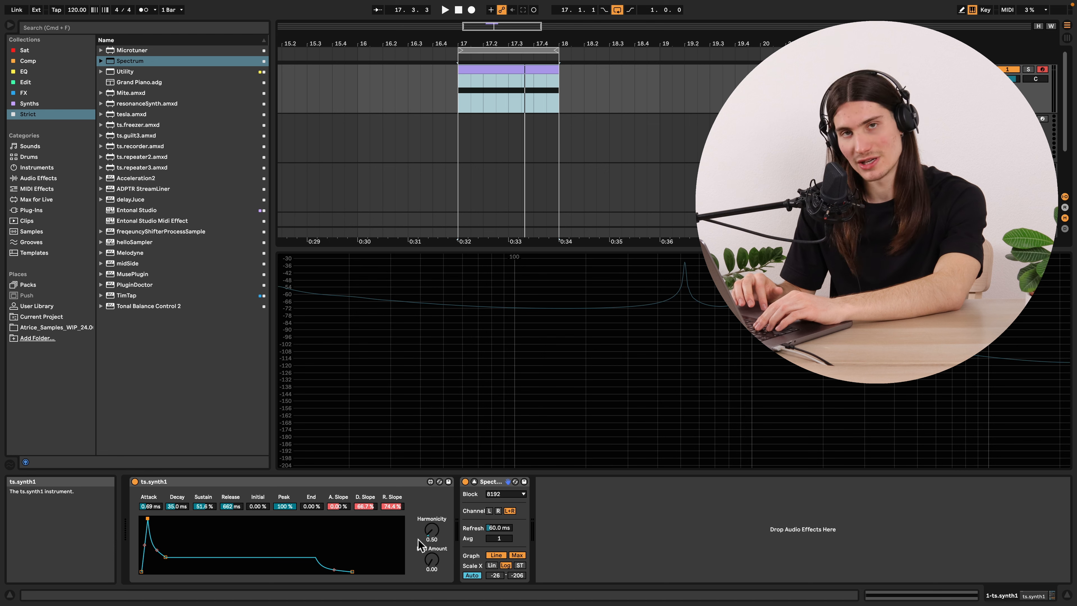
- Open ts.synth1 in Max outside presentation mode and duplicate live.adsr~ with its envelope display below the originals
left_click(440, 482)
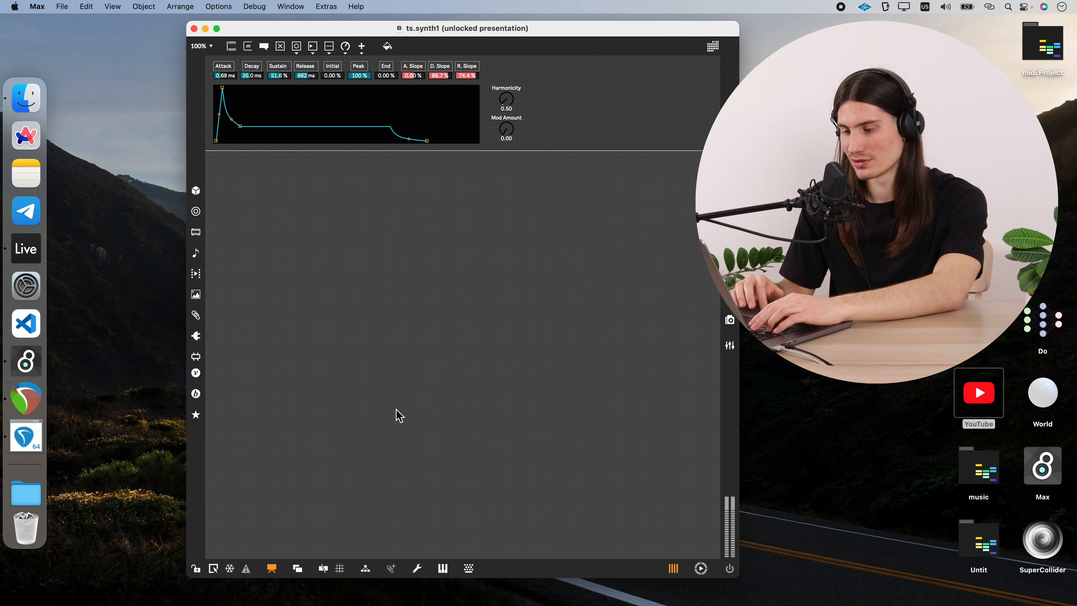
left_click(271, 568)
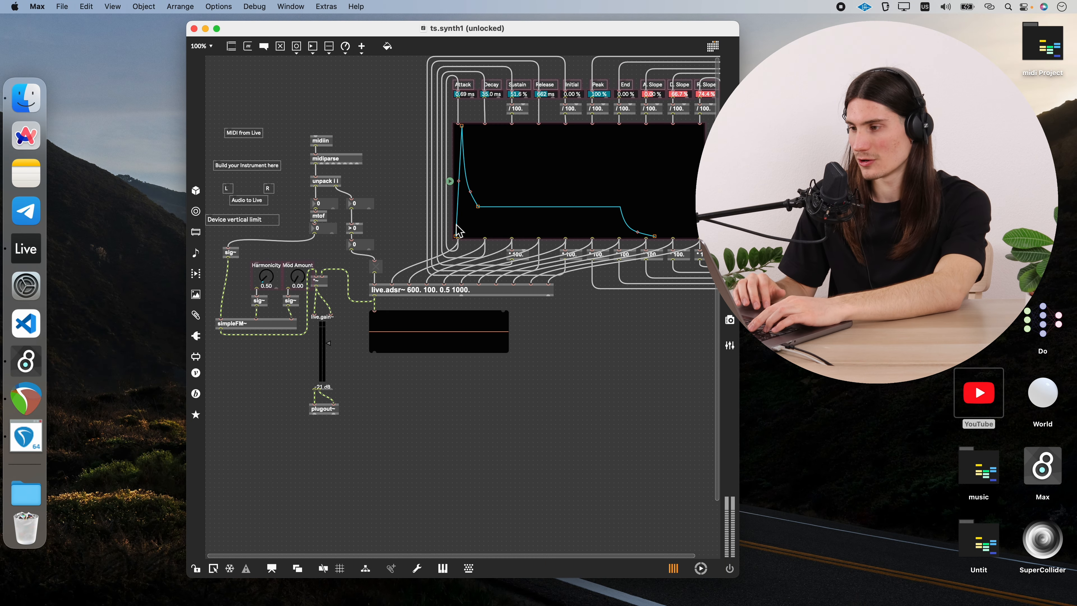
left_click(465, 291)
left_click(525, 201, "shift")
left_click_drag(525, 201, 509, 425)
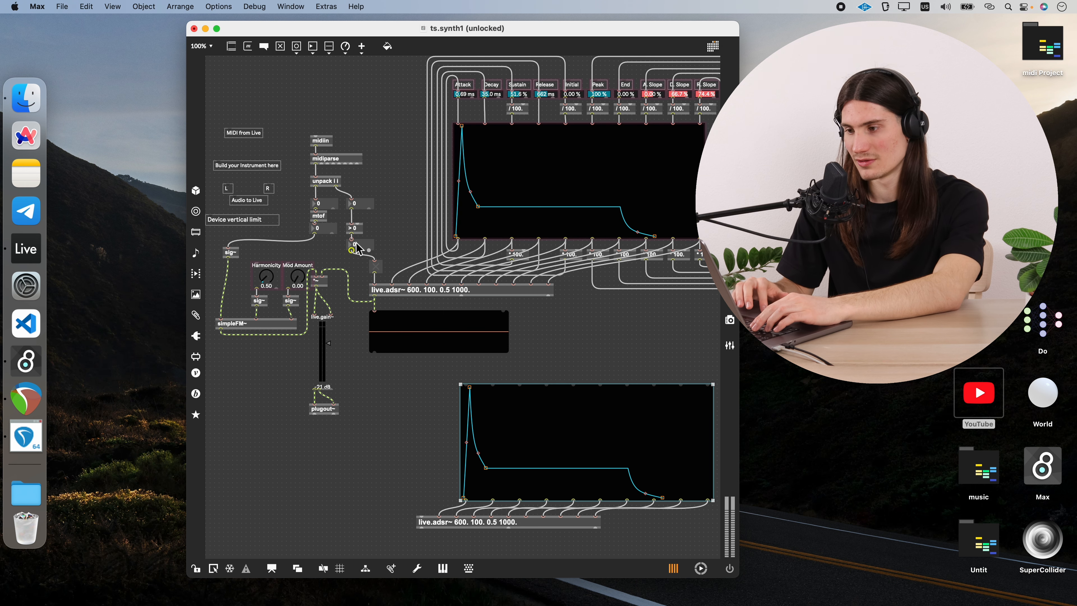
- Connect the output of the number box under > 0 to the first inlet of the copied live.adsr~
scroll(364, 246, "up", 5)
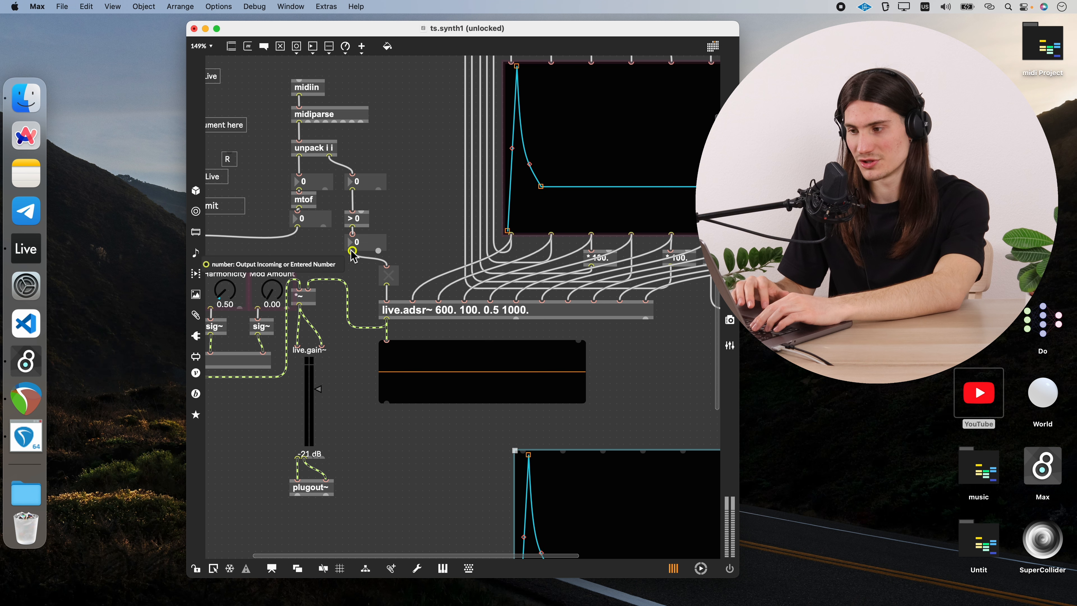
left_click(357, 259)
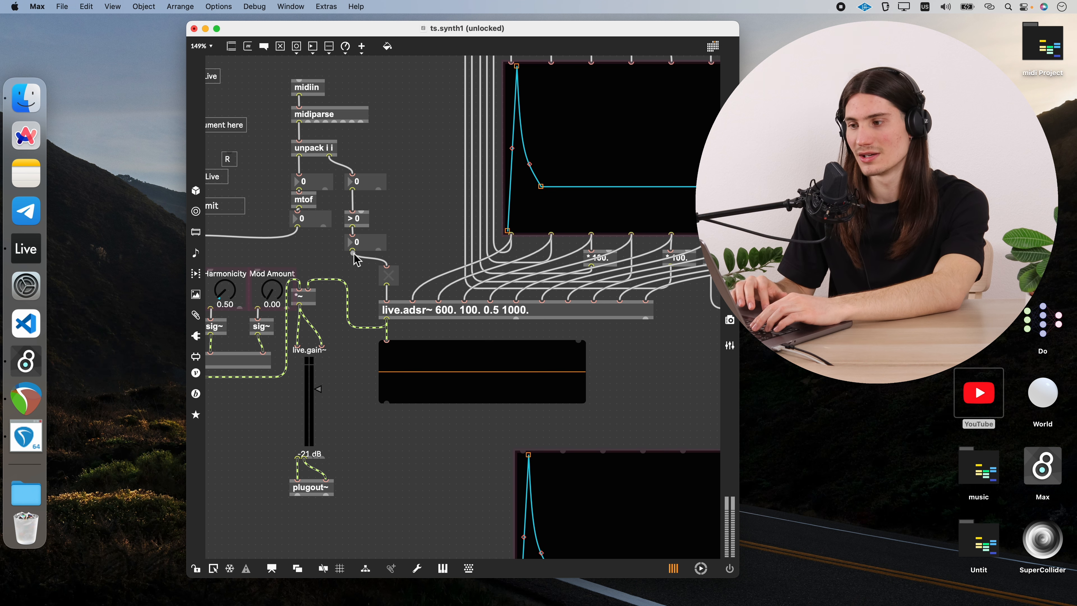
scroll(390, 333, "down", 4)
left_click_drag(360, 153, 437, 437)
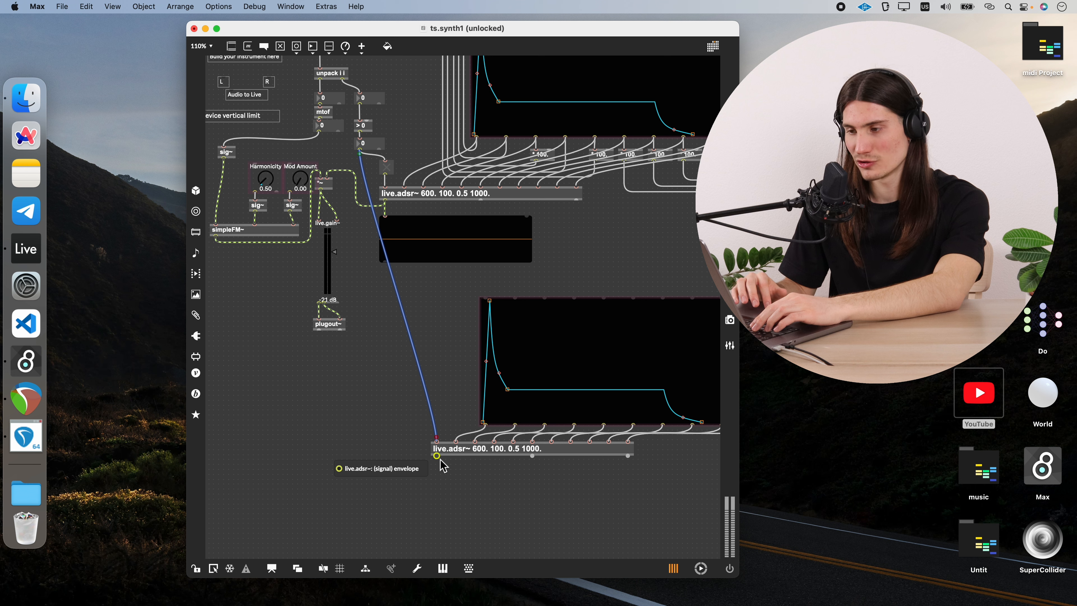
- Connect the copied live.adsr~ envelope output to simpleFM~'s last inlet, and delete the Mod Amount dial with its sig~
left_click_drag(438, 457, 296, 222)
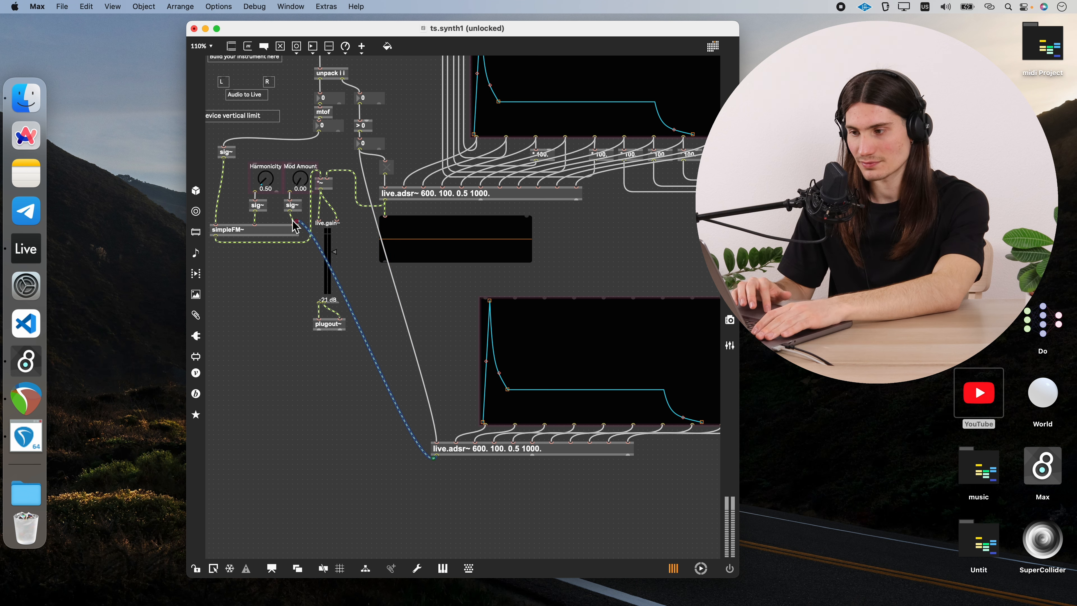
left_click(298, 212)
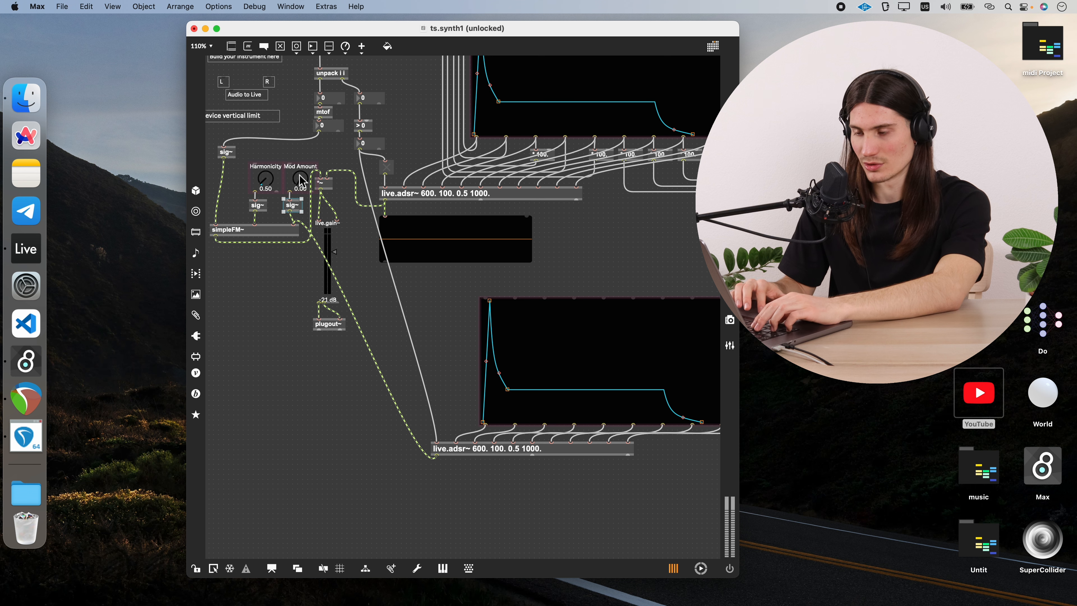
key("BackSpace")
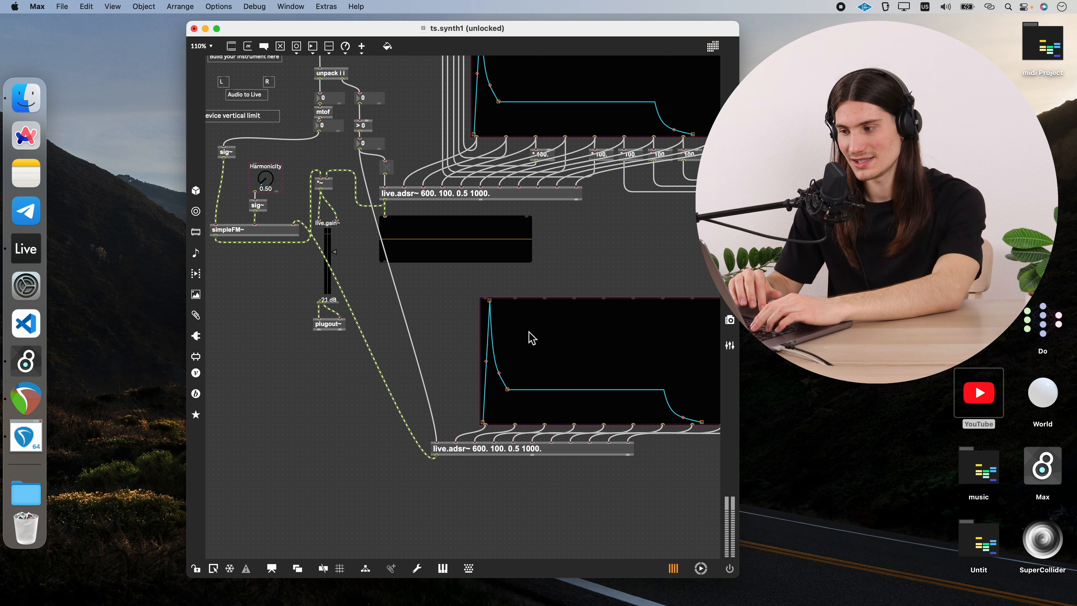
- In presentation mode, place the copied envelope display beside the Harmonicity dial, and close the editor to return to Live
left_click(499, 317)
key("super+minus")
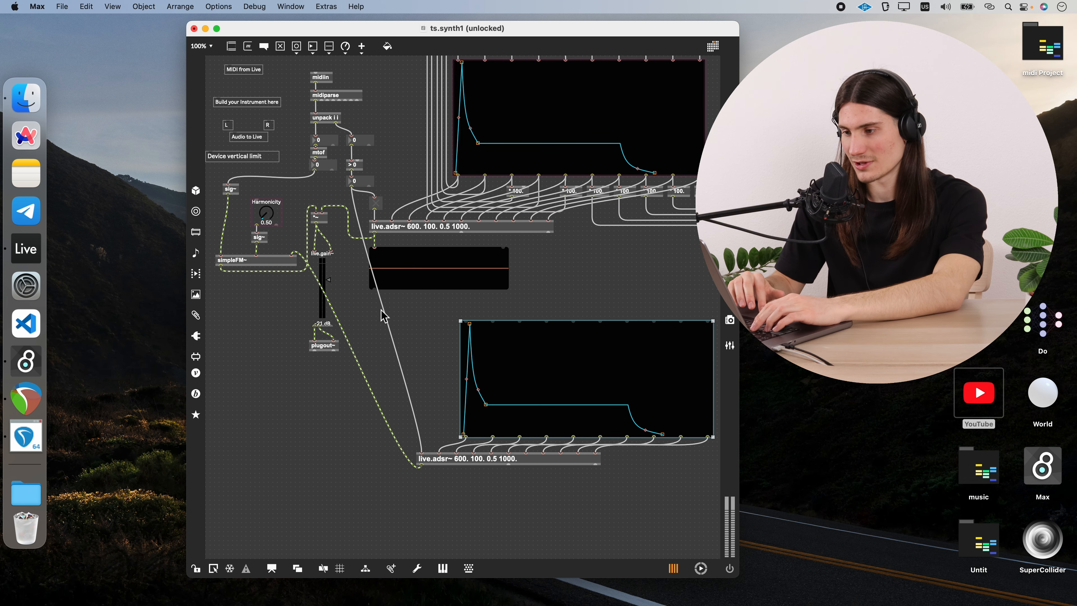
left_click(408, 456)
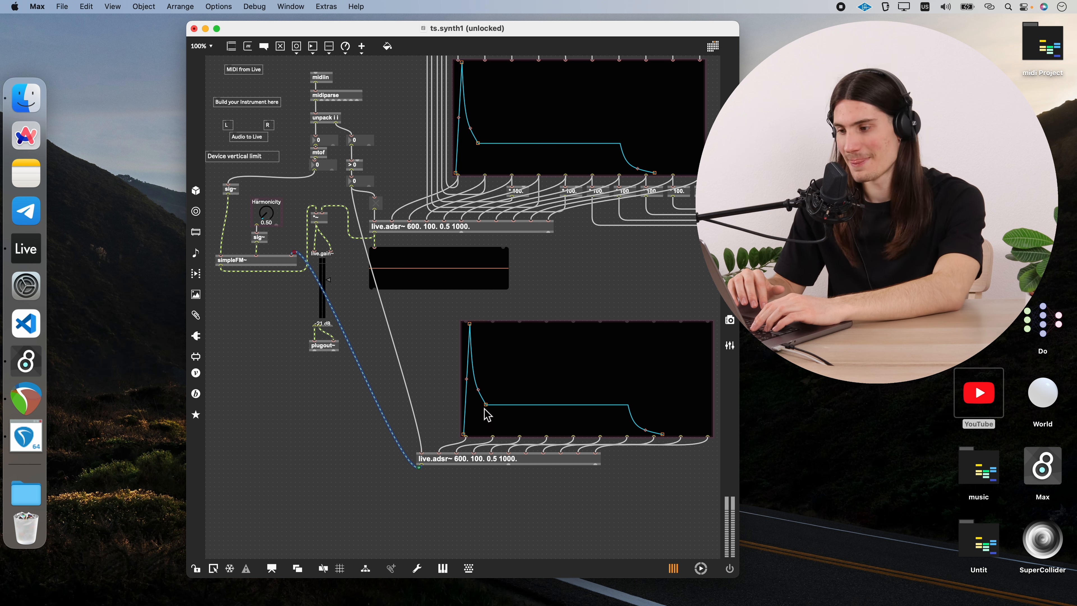
left_click(272, 568)
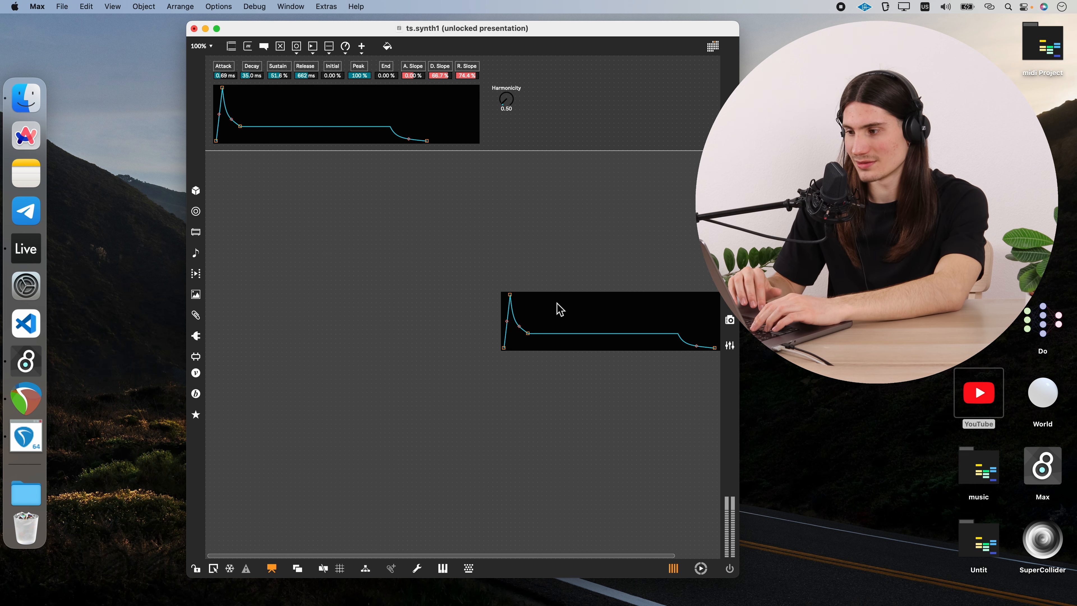
left_click(591, 111)
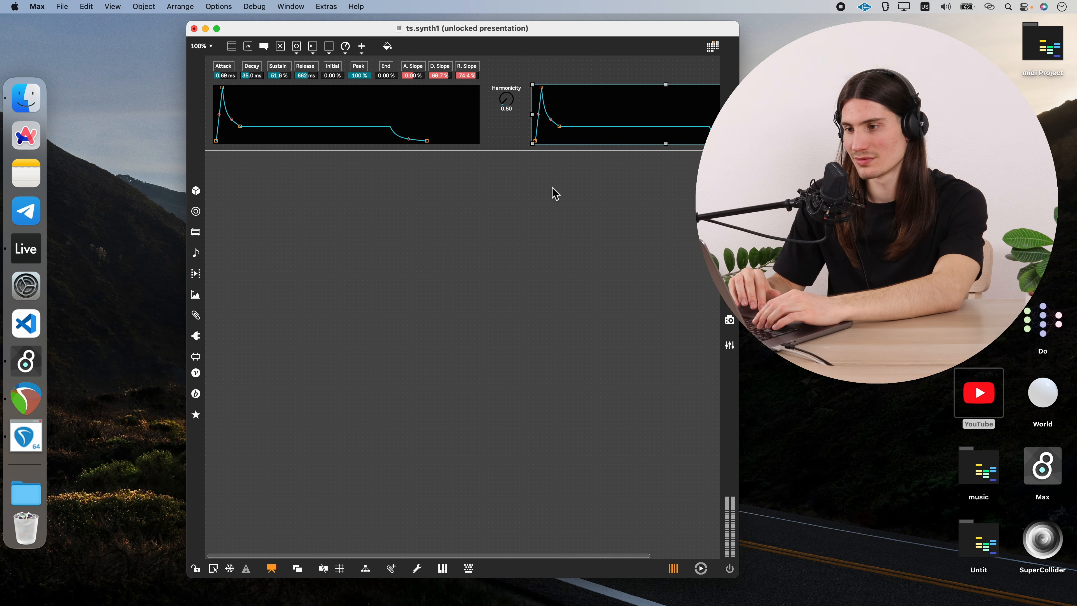
key("super+w")
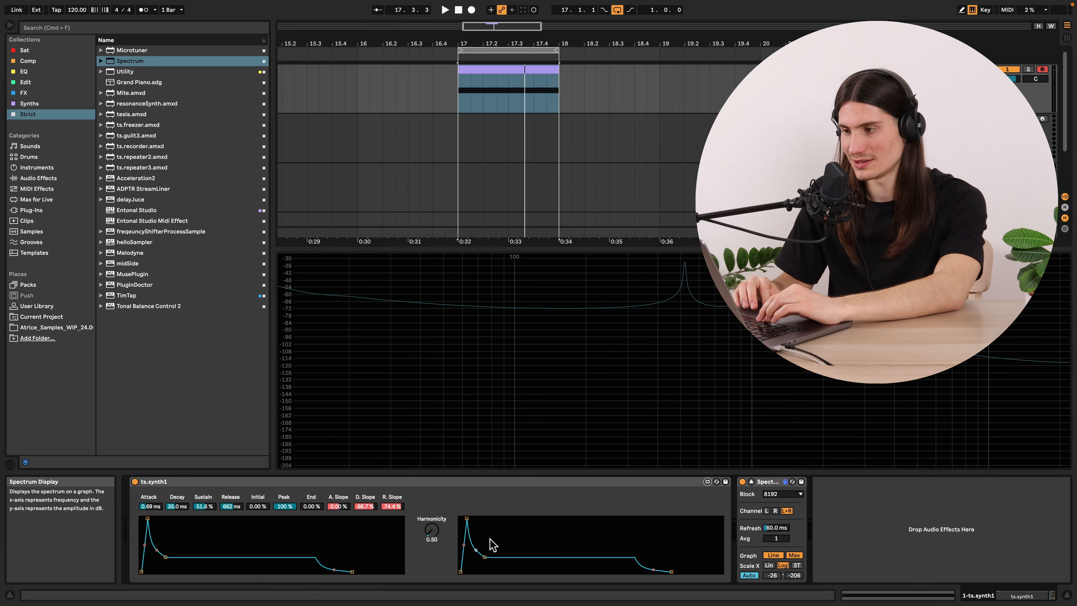
- Lower the second envelope's sustain, slightly shorten its decay, and audition the clip
left_click_drag(485, 557, 479, 572)
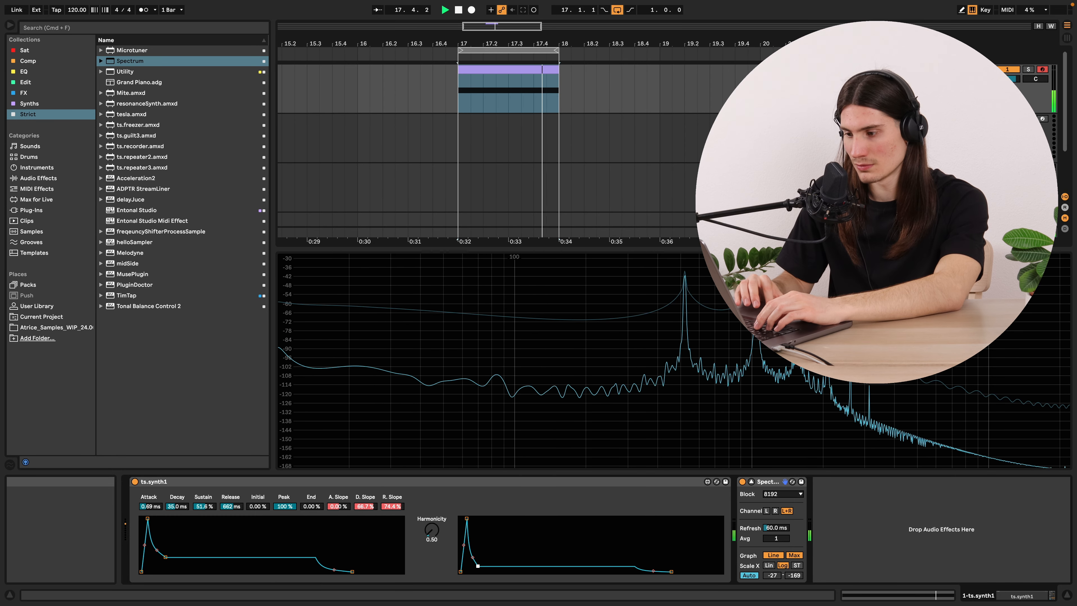
key("space")
- In the MIDI clip, transpose the C5 note down three octaves to C2 and shorten it to two sixteenths
double_click(515, 90)
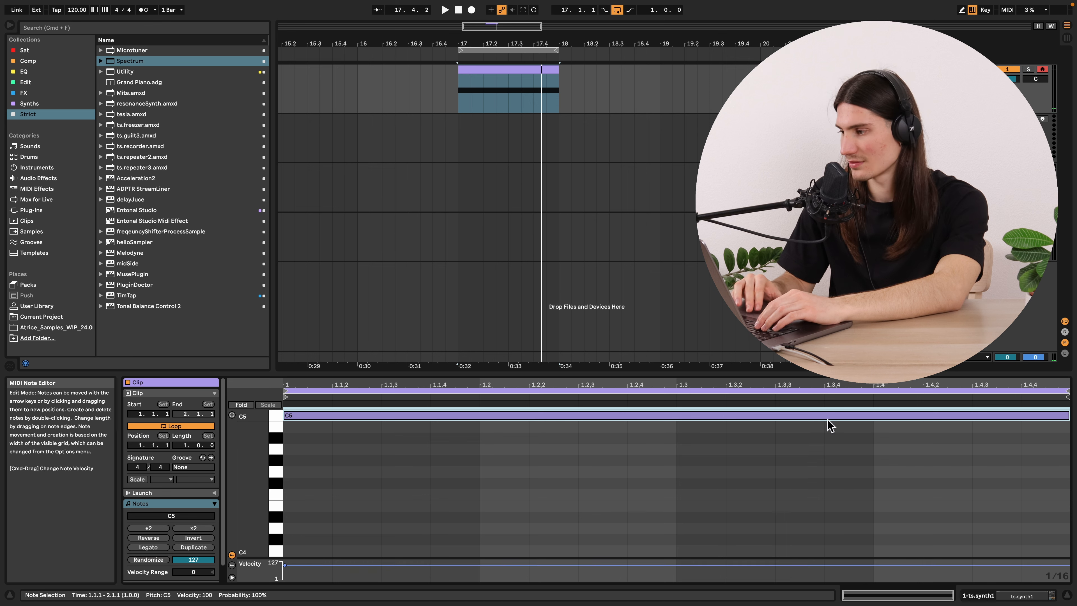
key("shift+Down")
key("shift+Down")
key("shift+Down")
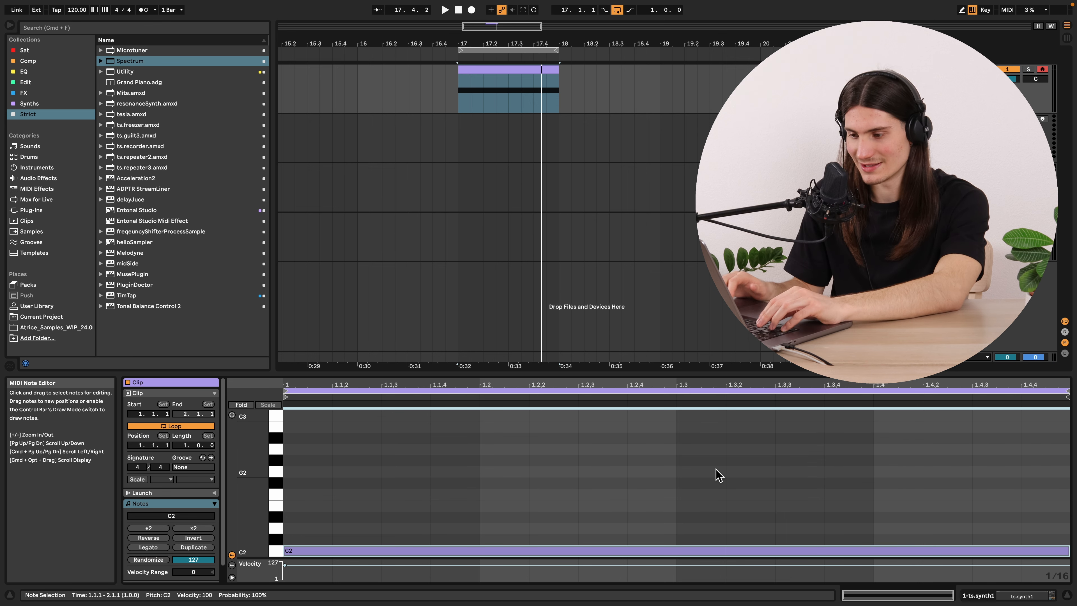
key("shift+Left")
key("shift+Left")
key("shift+Left")
key("shift+Left")
key("shift+Left")
key("shift+Left")
key("shift+Left")
key("shift+Left")
key("shift+Left")
key("shift+Left")
key("shift+Left")
key("shift+Left")
key("shift+Left")
key("shift+Left")
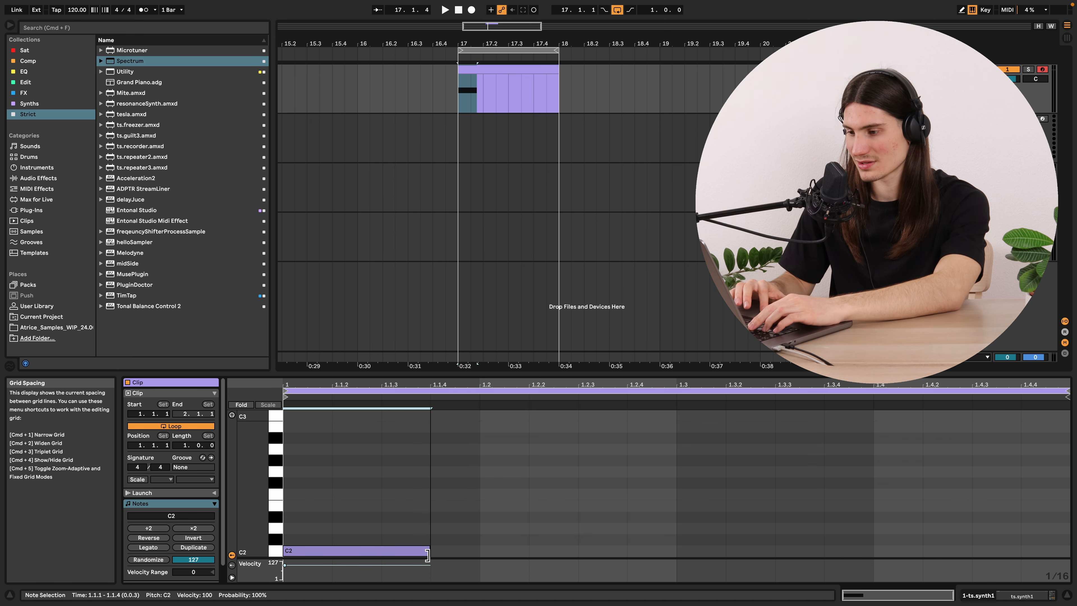
- Duplicate the short C2 note across the bar as D#2 on beat 2, G2 on beat 3 and C3 on beat 4
key("super+d")
key("Up")
key("Left")
key("super+d")
key("Up")
key("Up")
key("Up")
key("Up")
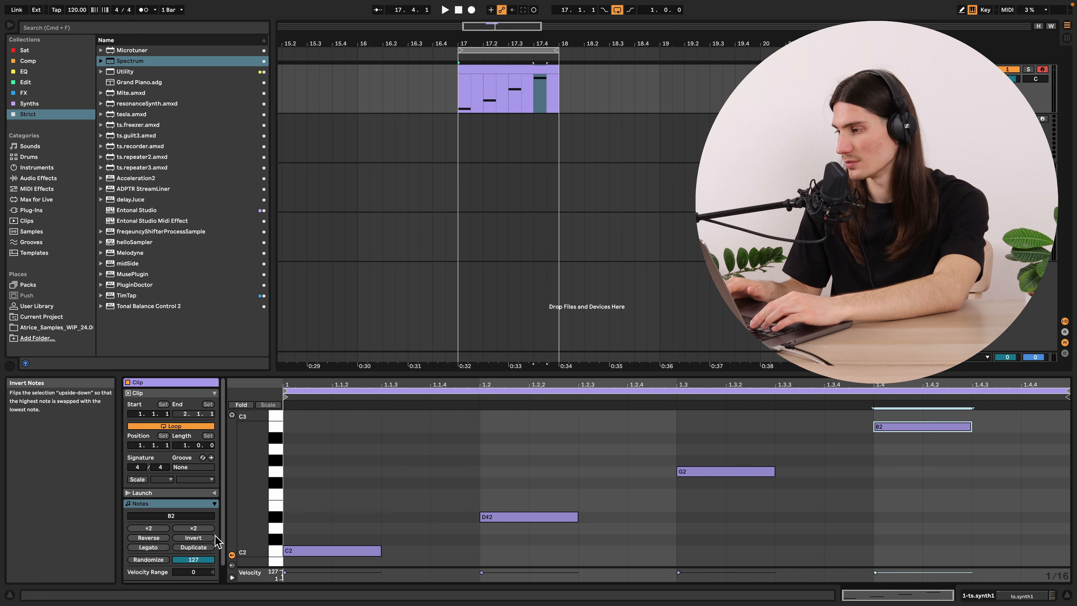
key("Up")
- Play the clip and reshape ts.synth1's second envelope with an immediate attack, a short decay and zero sustain
key("space")
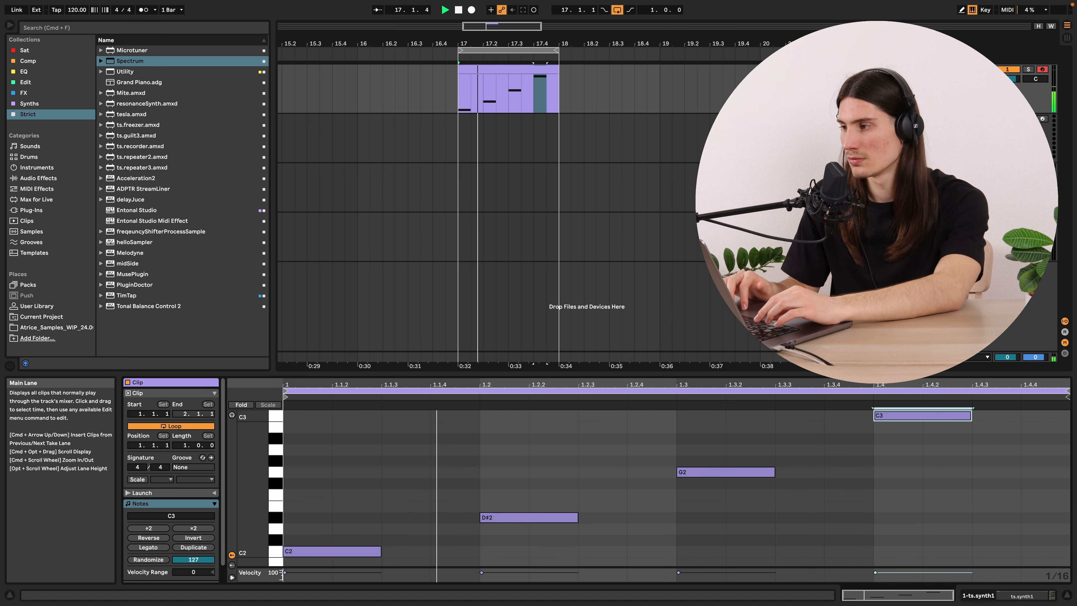
key("shift+Tab")
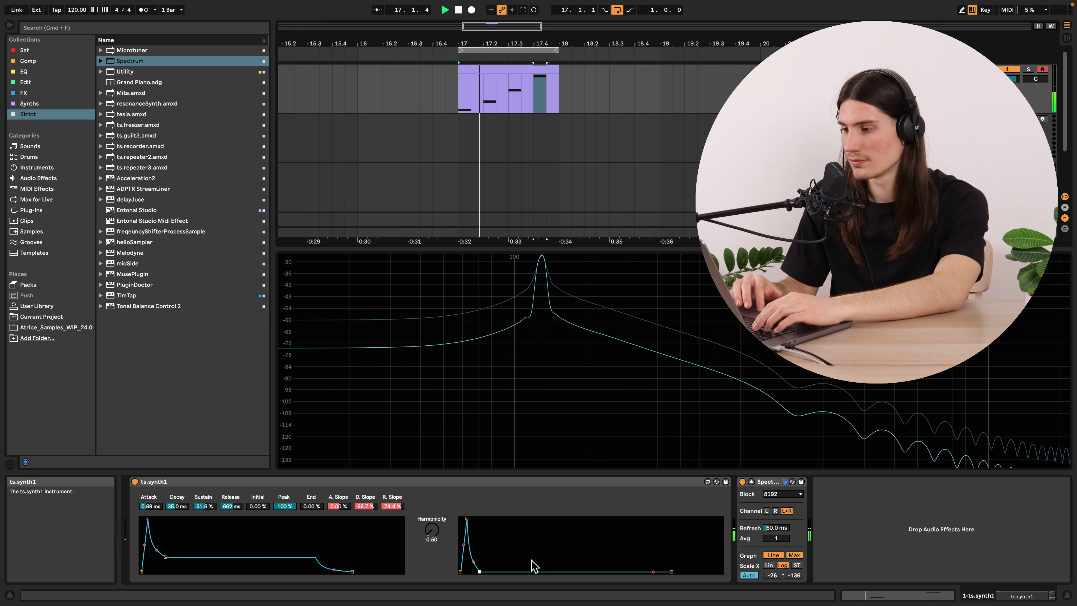
left_click_drag(482, 572, 470, 561)
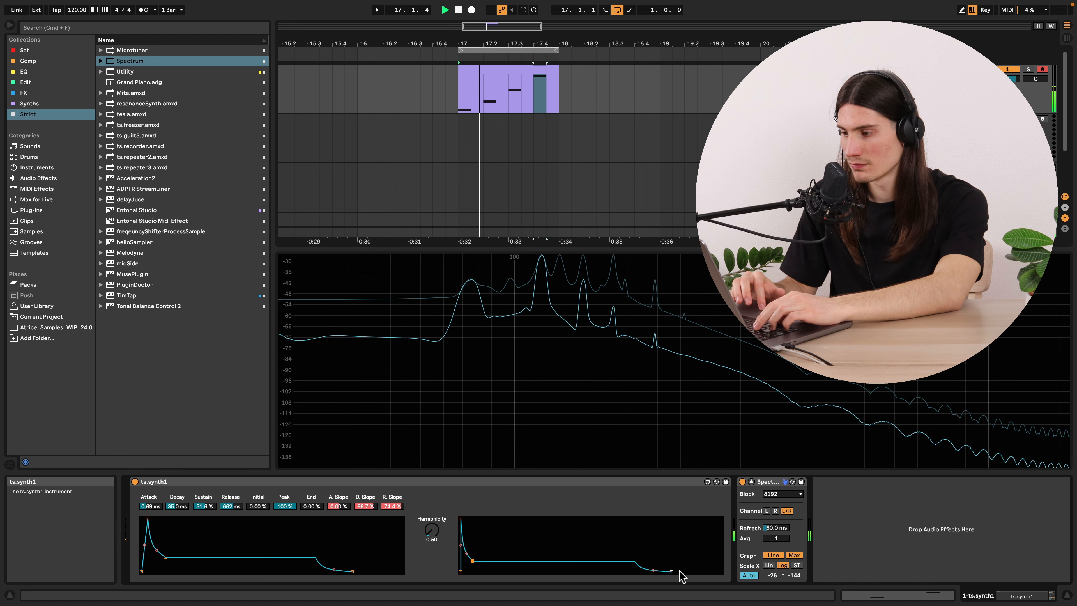
left_click_drag(472, 561, 472, 572)
- During playback, raise Harmonicity to 4.43 and lengthen the second envelope's decay and attack, then stop playback
left_click_drag(438, 537, 438, 509)
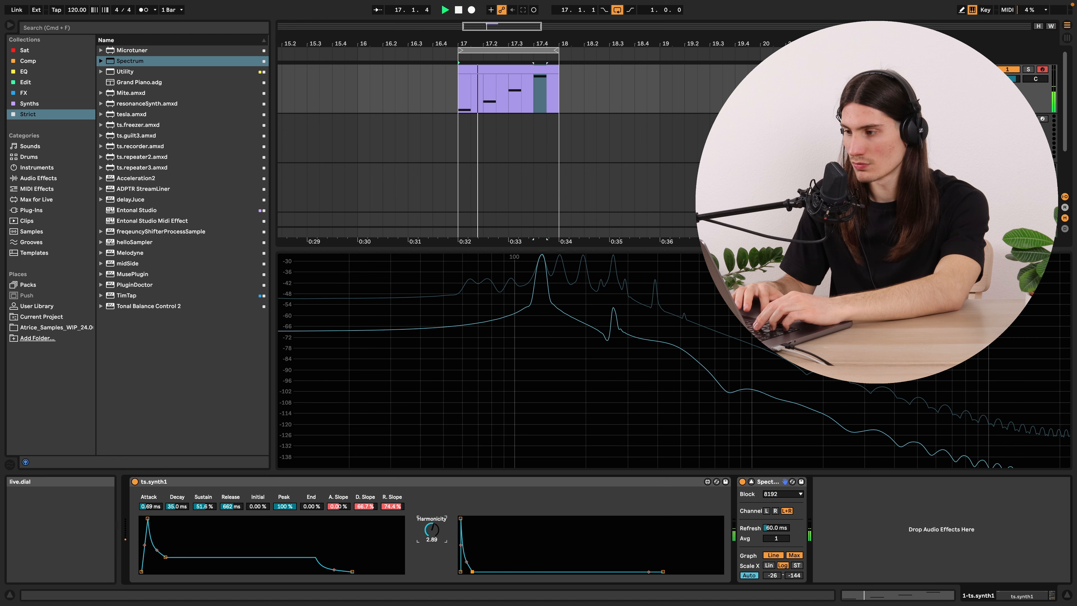
left_click_drag(472, 571, 478, 572)
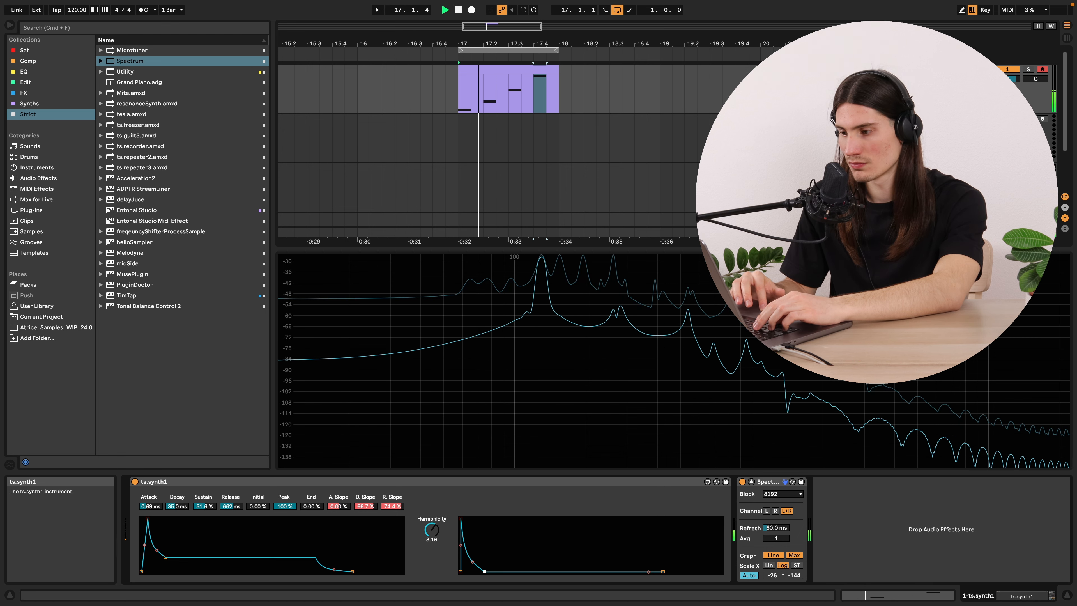
mouse_move(460, 518)
left_mouse_down()
mouse_move(492, 519)
mouse_move(463, 518)
left_mouse_up()
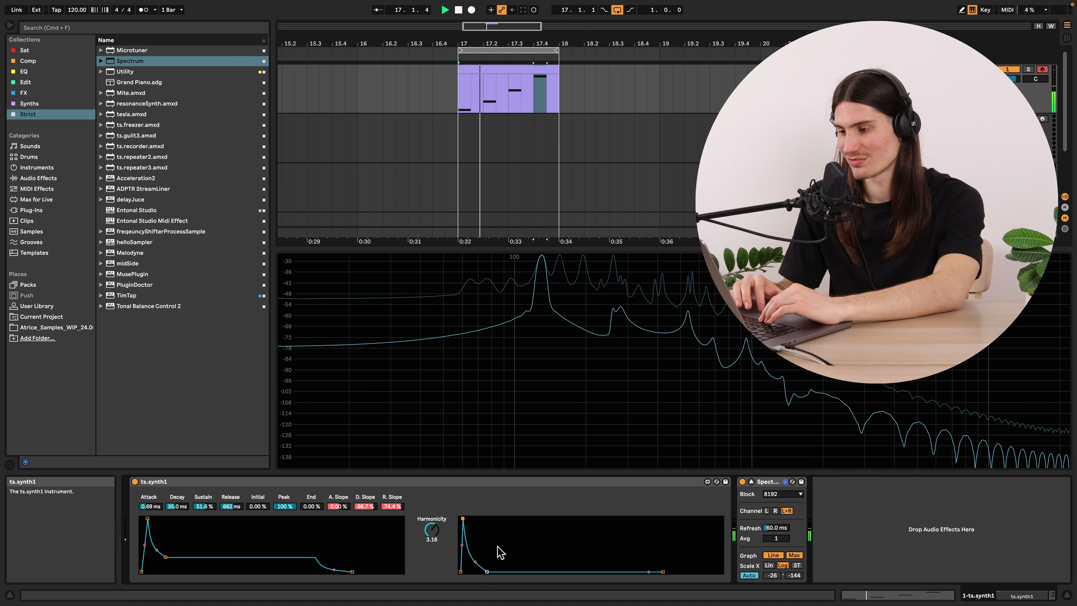
left_click_drag(463, 518, 431, 520)
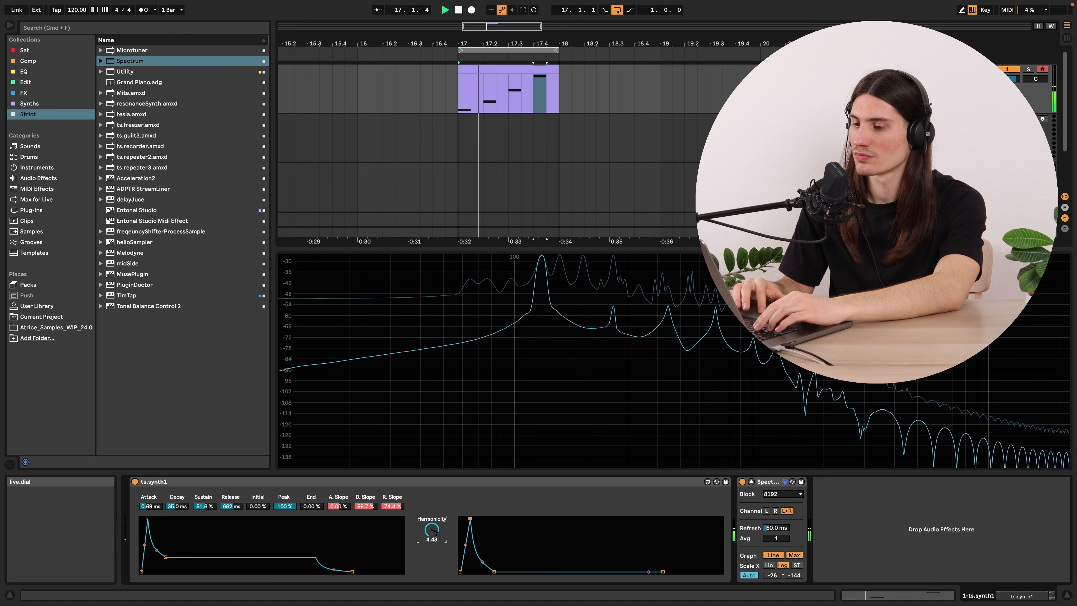
key("space")
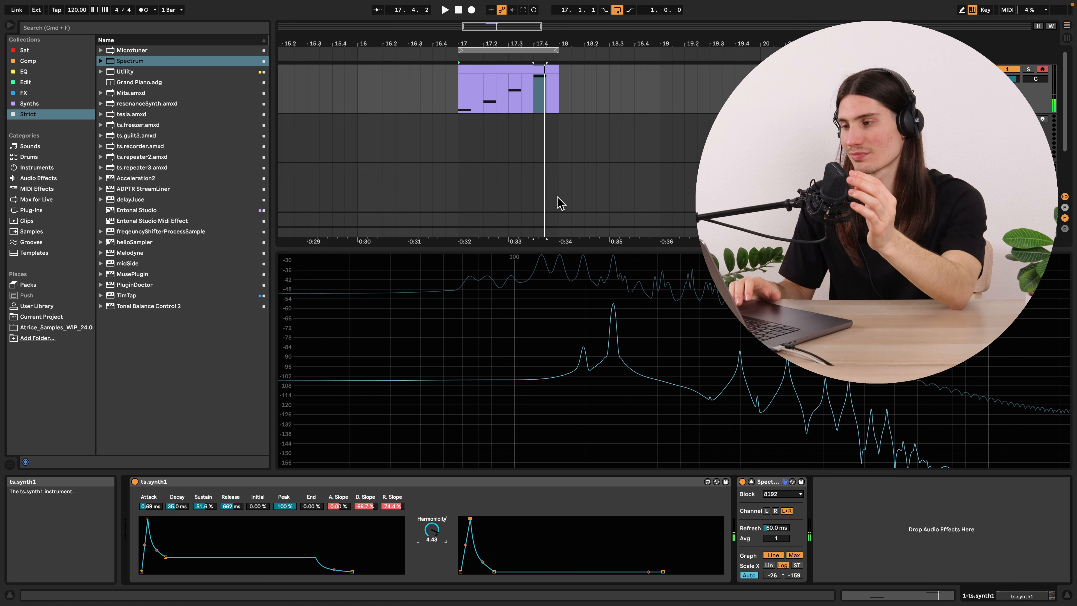
- Shorten the second envelope's attack and raise Harmonicity to 5.00 while auditioning the clip
left_click(551, 100)
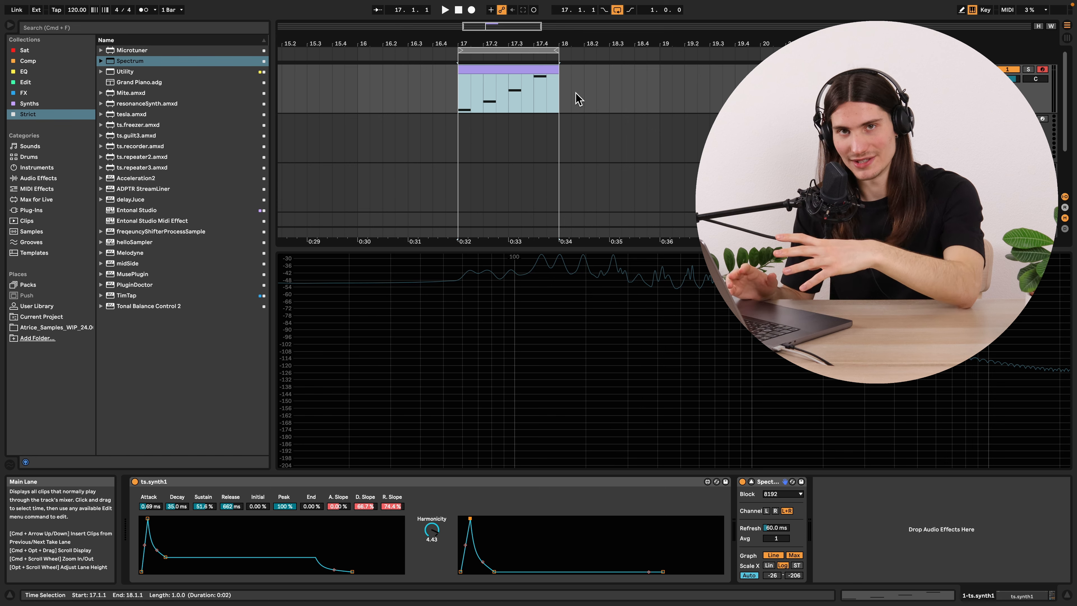
mouse_move(470, 519)
left_mouse_down()
mouse_move(432, 527)
mouse_move(465, 519)
left_mouse_up()
key("space")
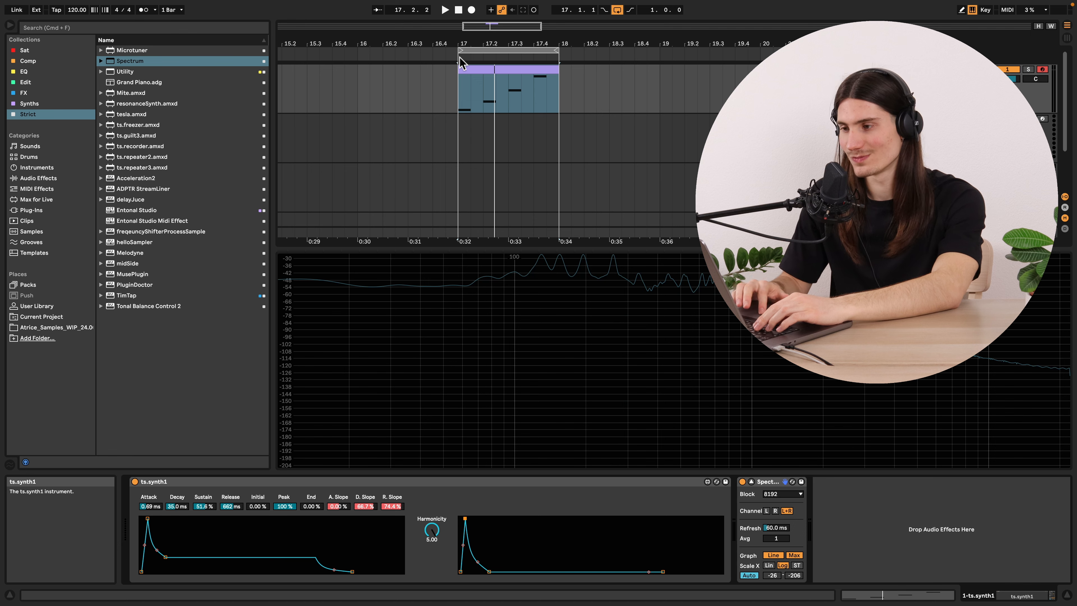
left_click(460, 102)
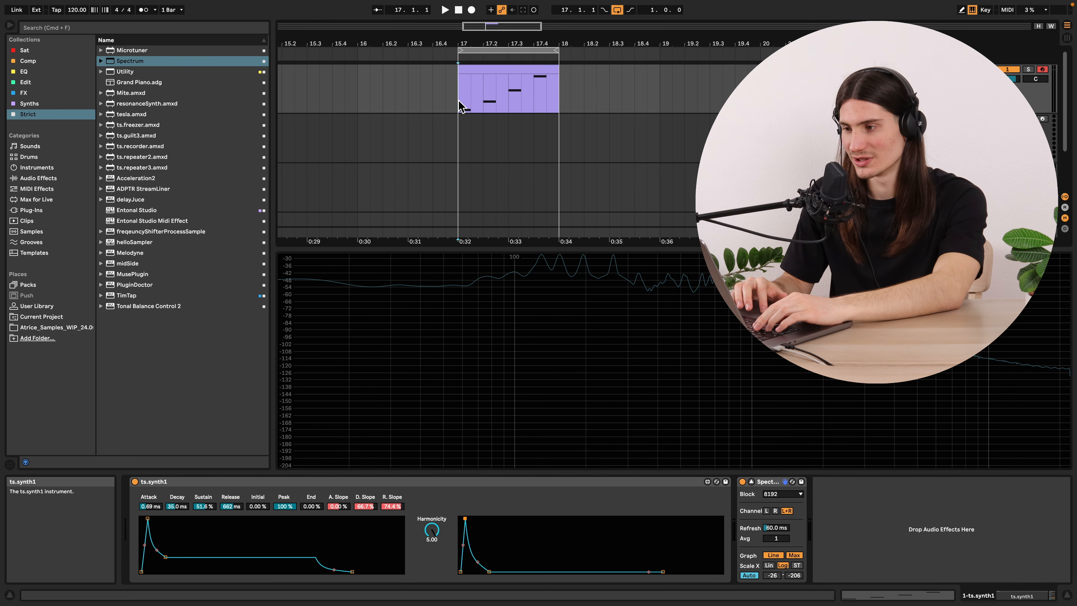
left_click(488, 101)
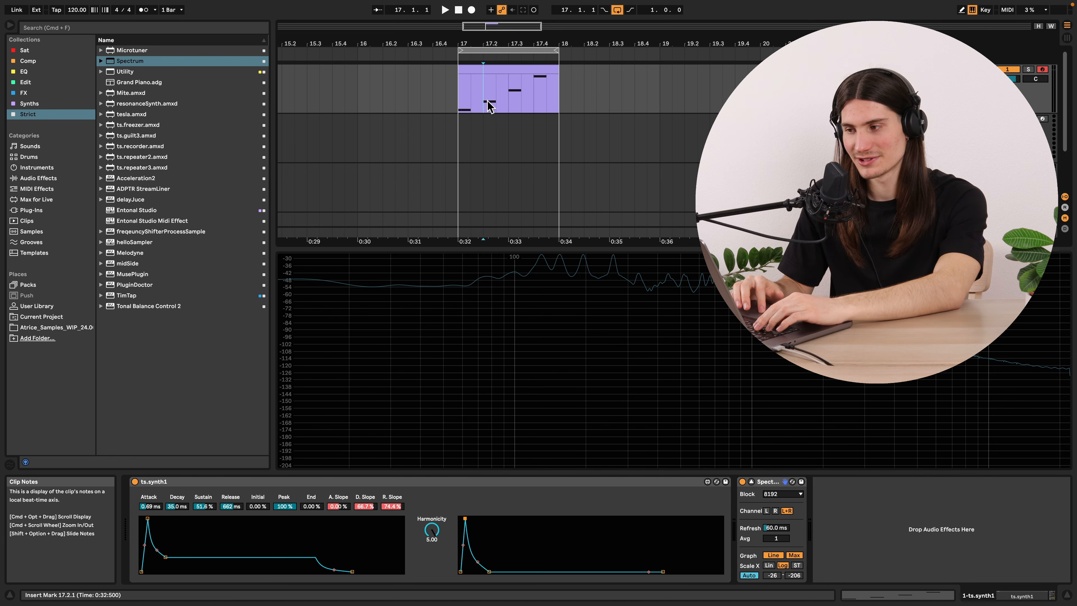